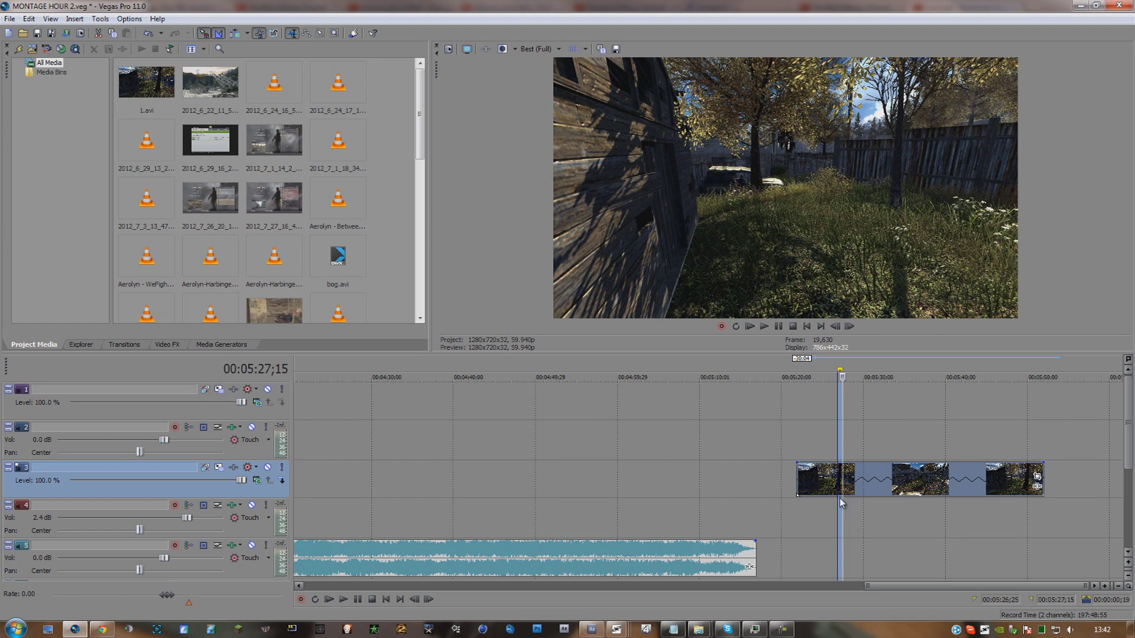
Select 00:05:30;26 to 00:05:34;10 over the gameplay clip on the timeline ruler.
left_click_drag(868, 523, 942, 531)
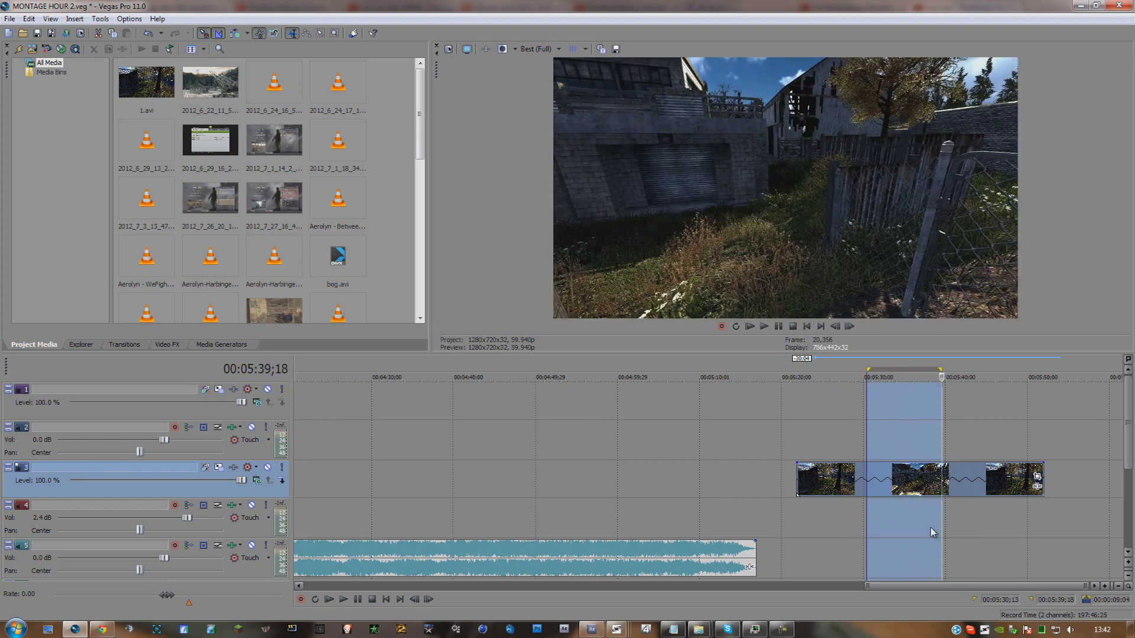
left_click_drag(841, 524, 886, 509)
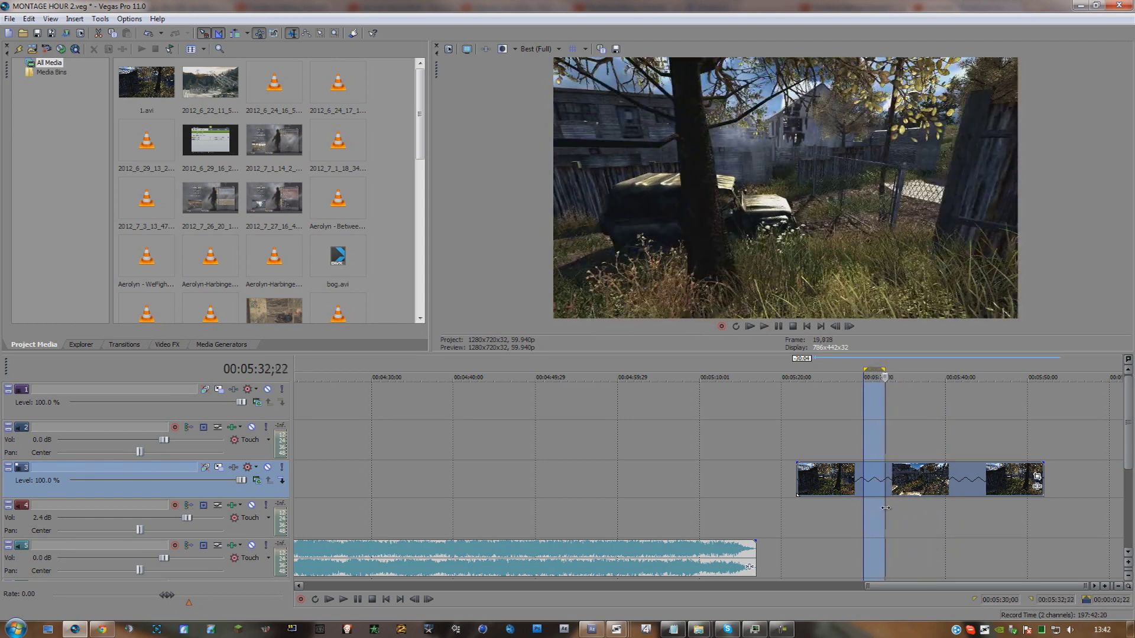
left_click(881, 508)
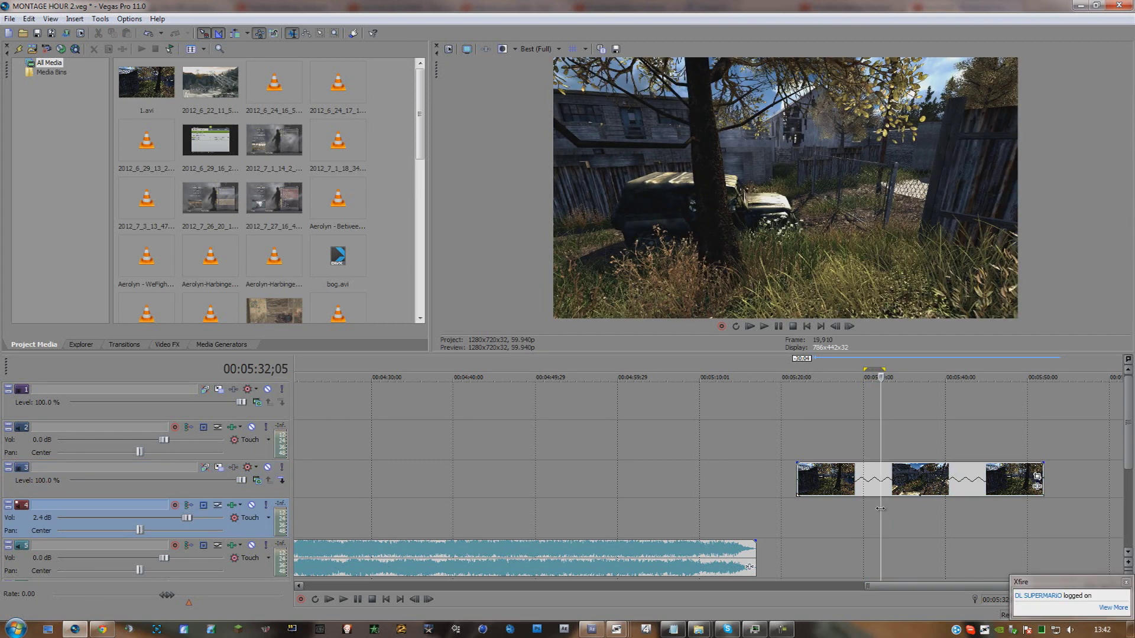
scroll(868, 513, "up", 5)
left_click_drag(712, 529, 734, 518)
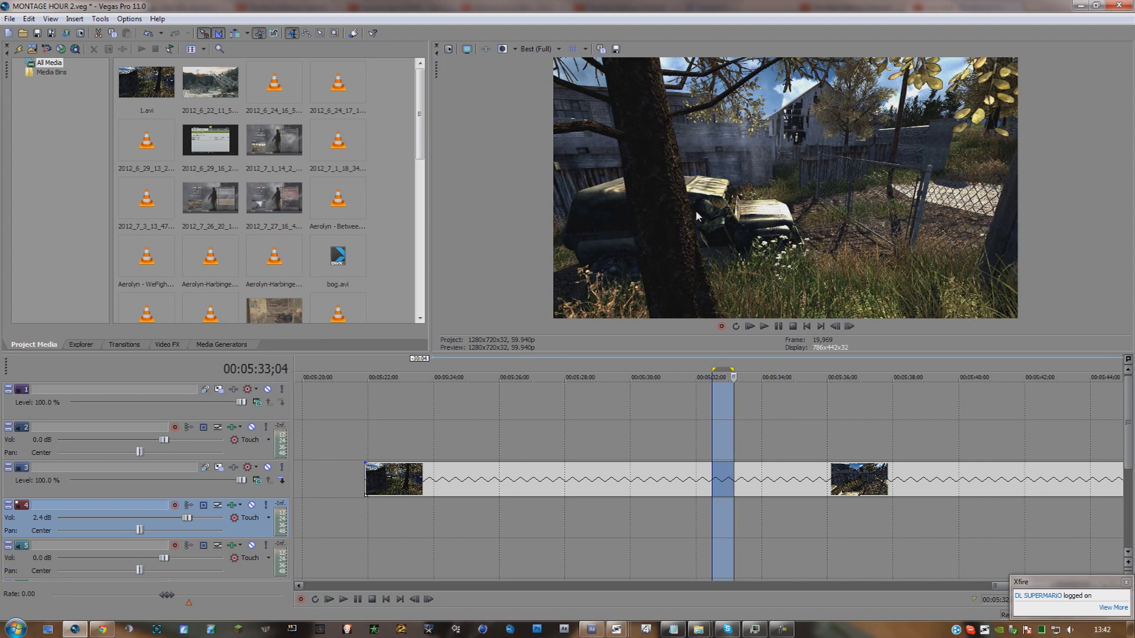
left_click(650, 529)
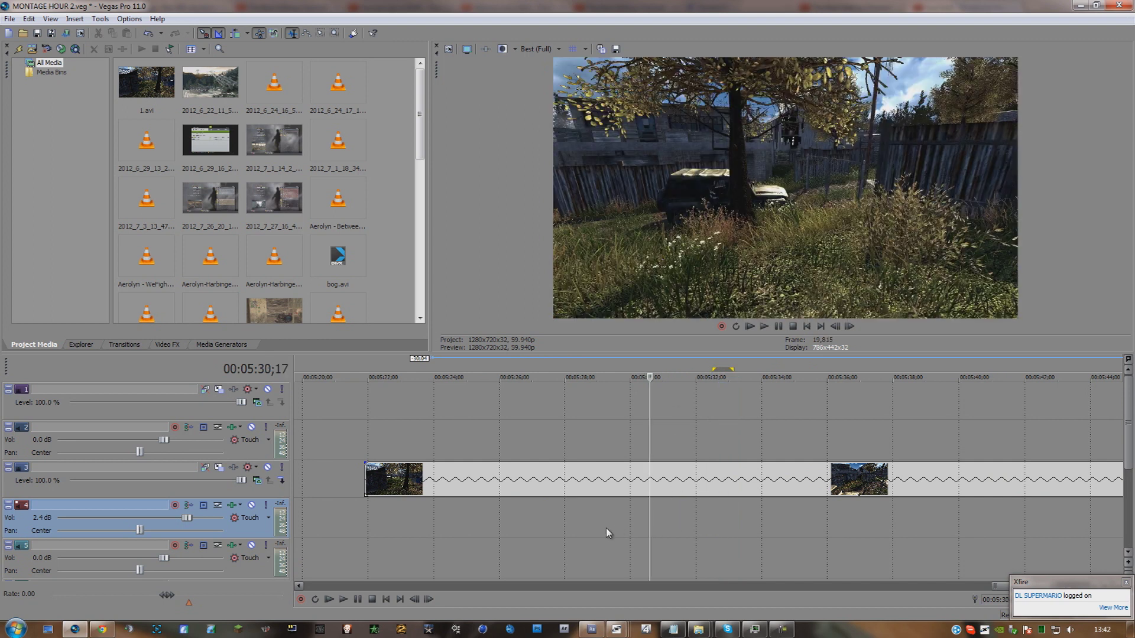
left_click_drag(660, 535, 773, 524)
Choose the Video for Windows HD 720-60p YUV render template for the selection.
left_click(9, 18)
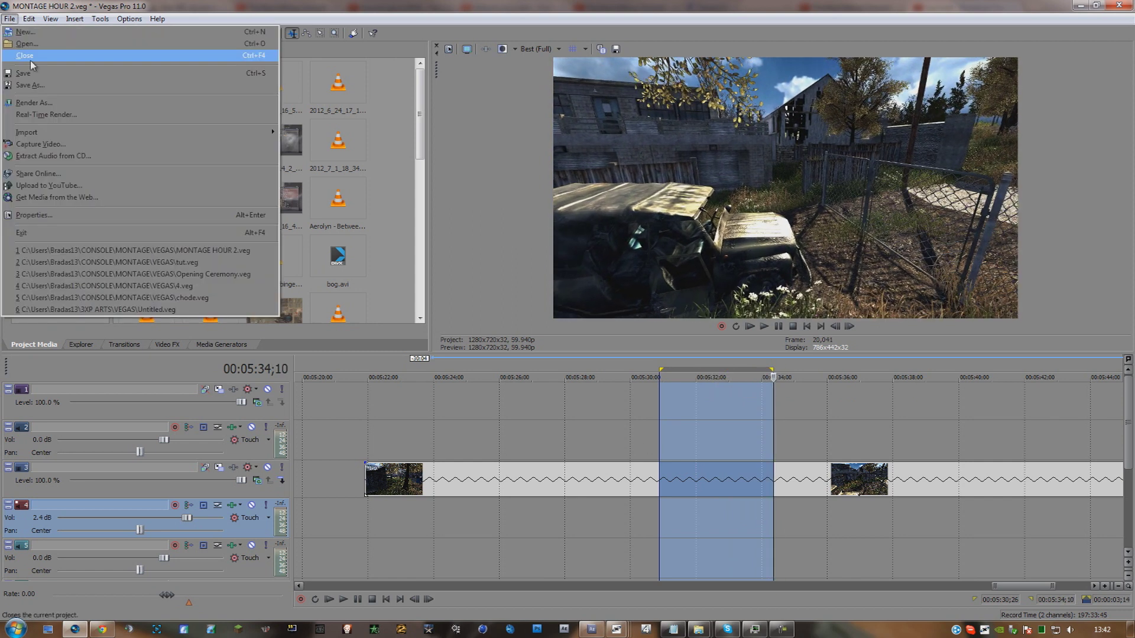
left_click(36, 102)
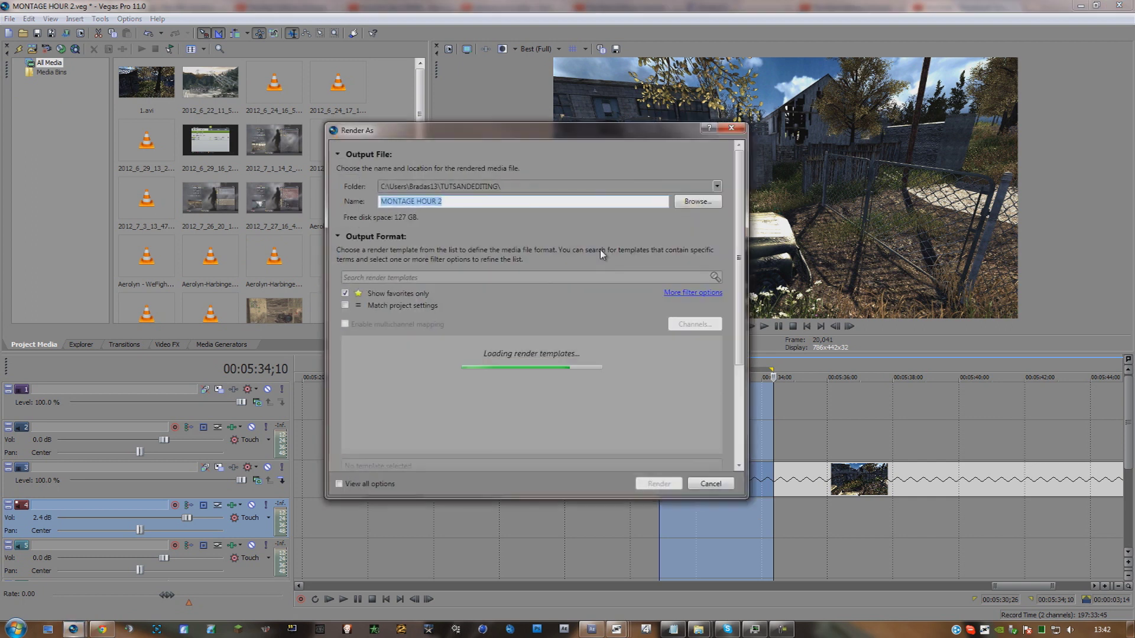
scroll(738, 258, "down", 2)
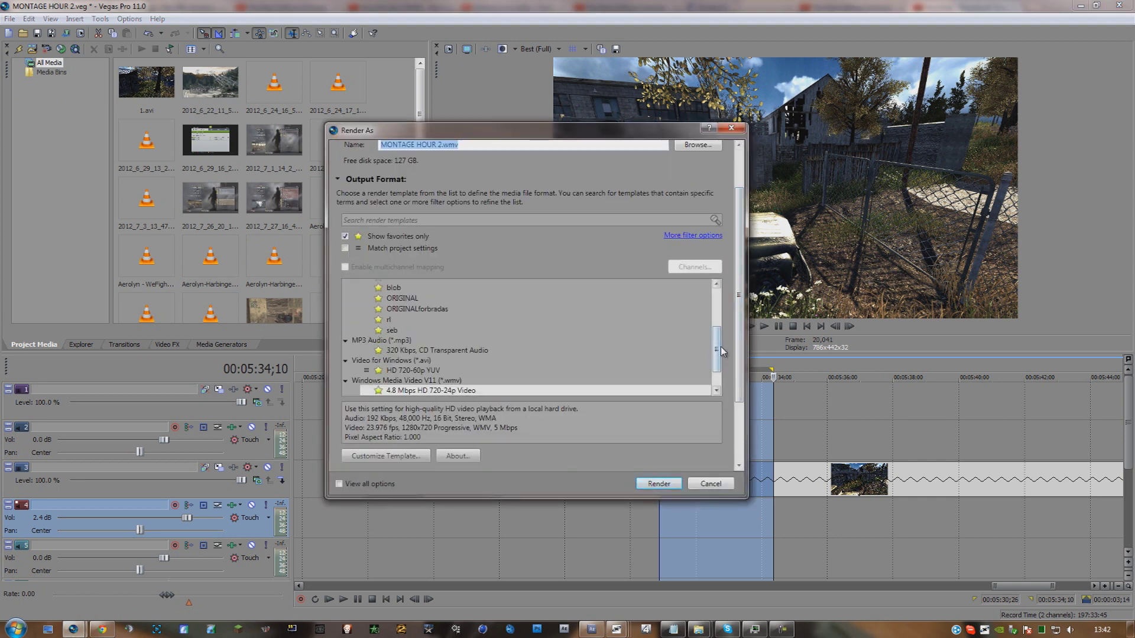
scroll(721, 347, "down", 1)
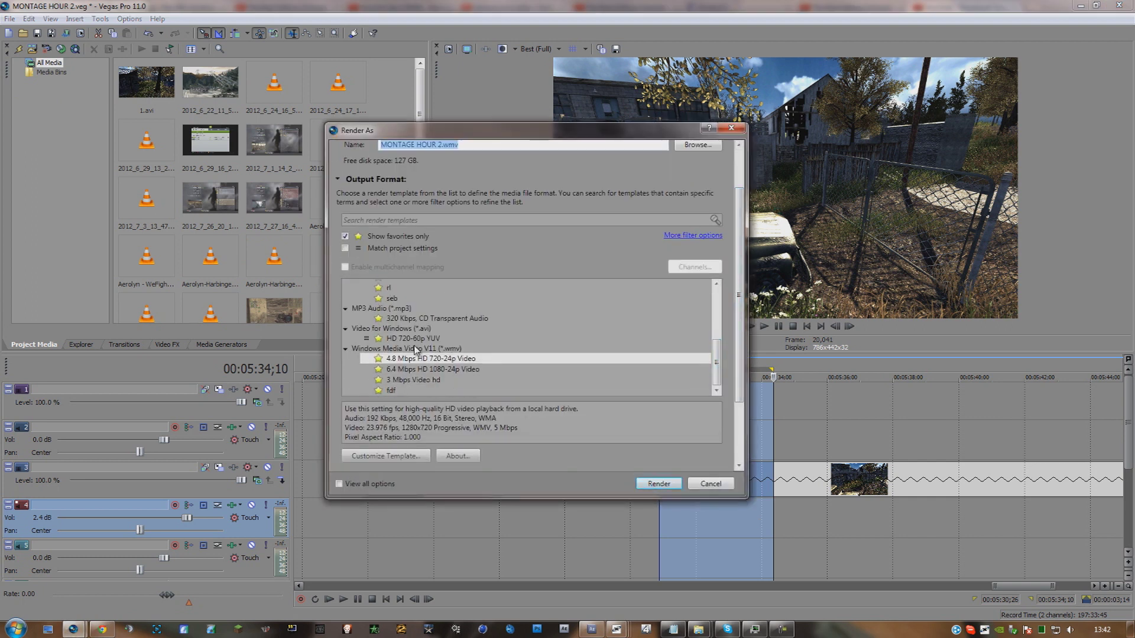
left_click(416, 338)
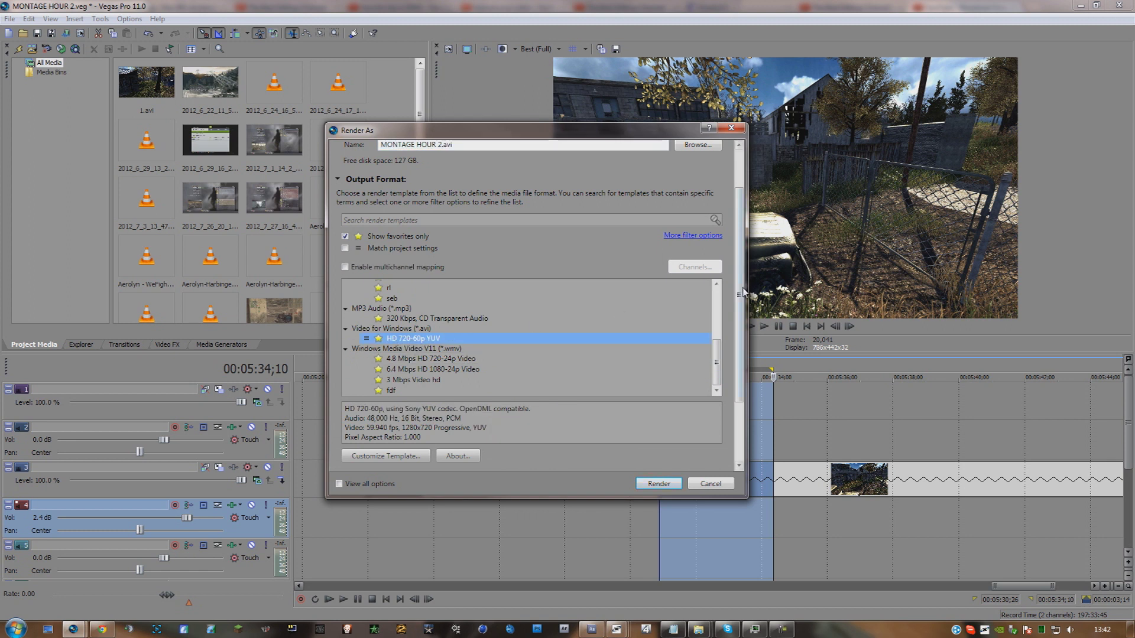
scroll(739, 292, "up", 2)
Name the output tutoriall.avi and render the selected section.
left_click(686, 201)
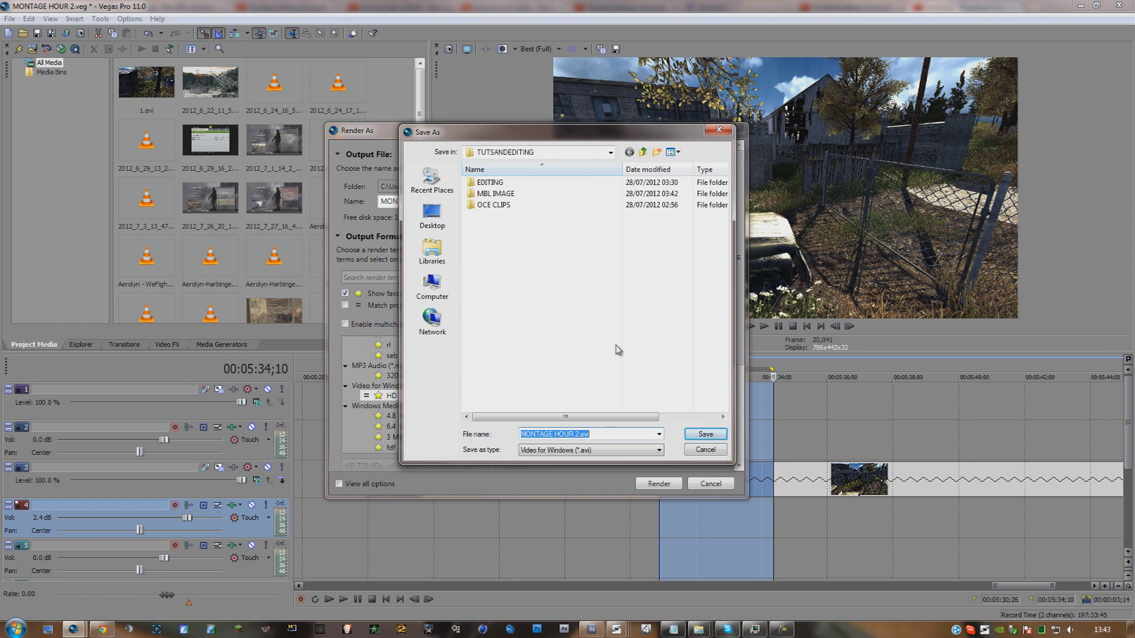
type("tutoriall")
key("Return")
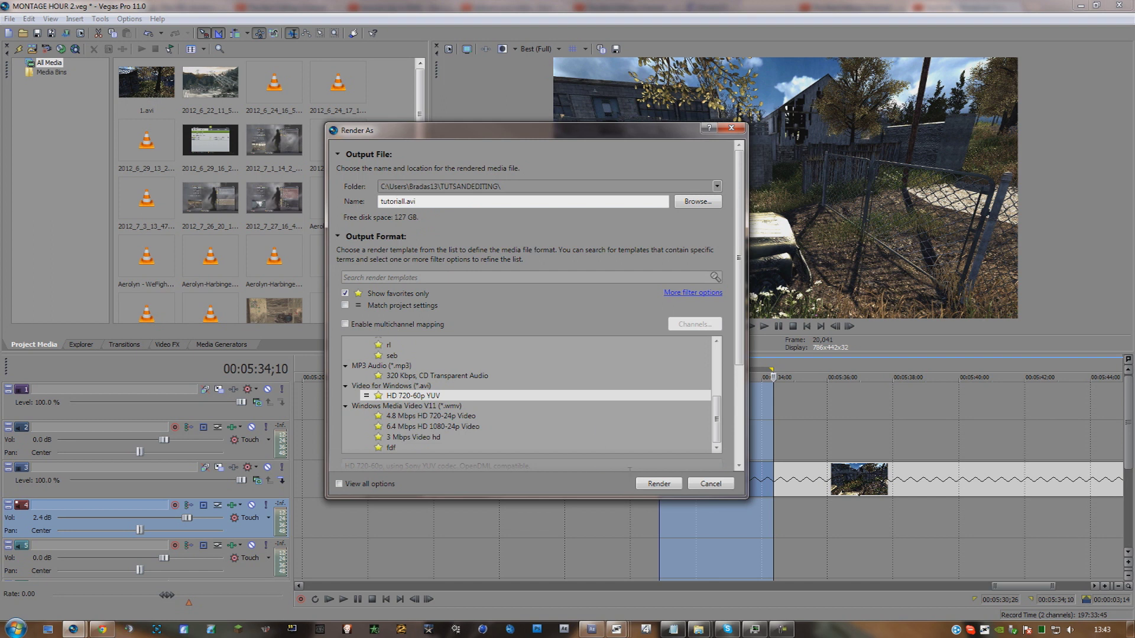
left_click(659, 484)
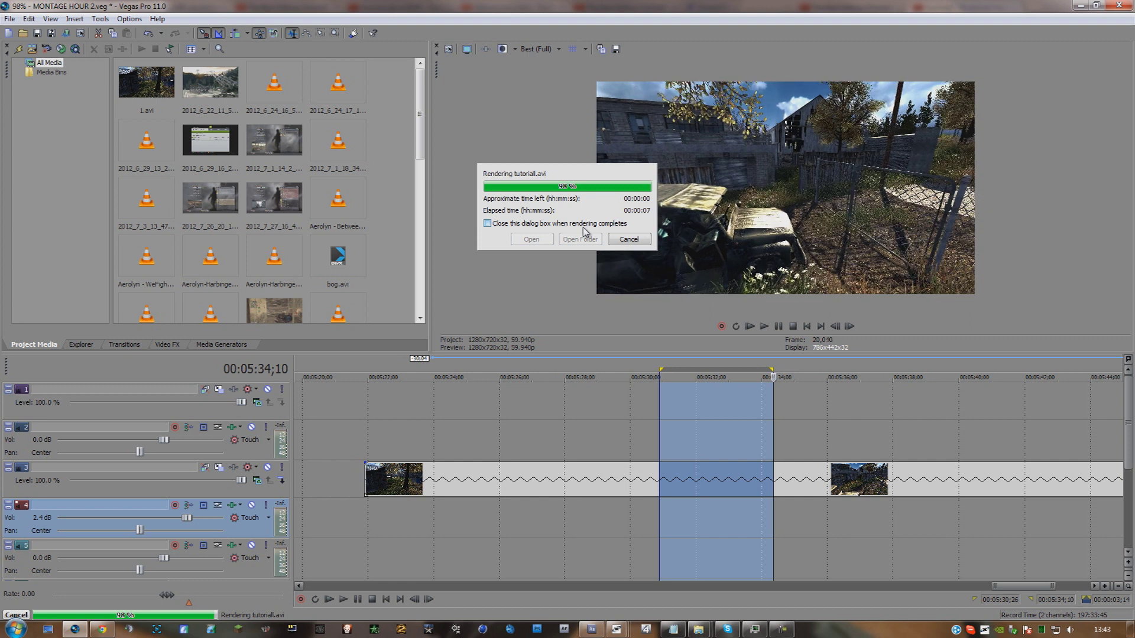
left_click(592, 630)
Create Comp 1 at 1280×720, 60 fps with a 0:00:04:00 duration.
left_click(63, 19)
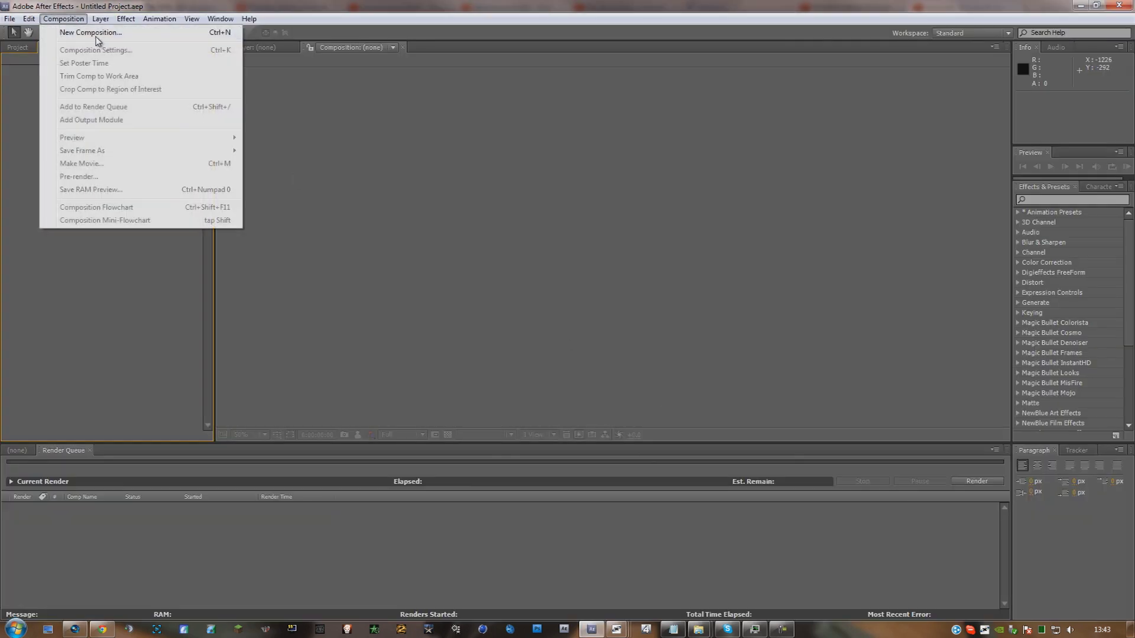
left_click(65, 31)
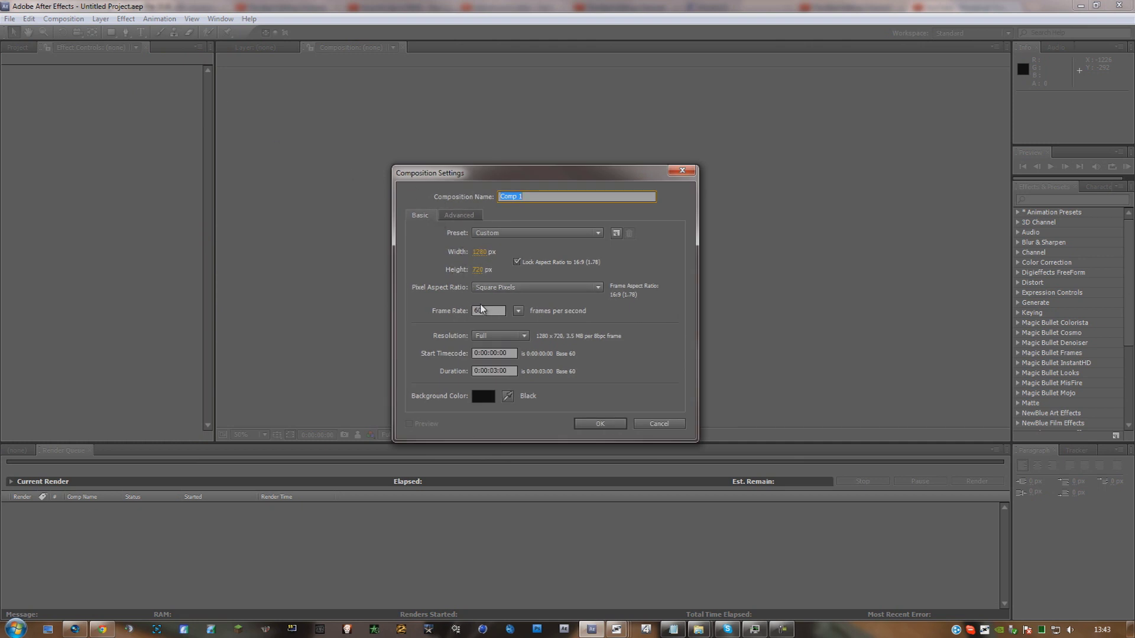
left_click(497, 372)
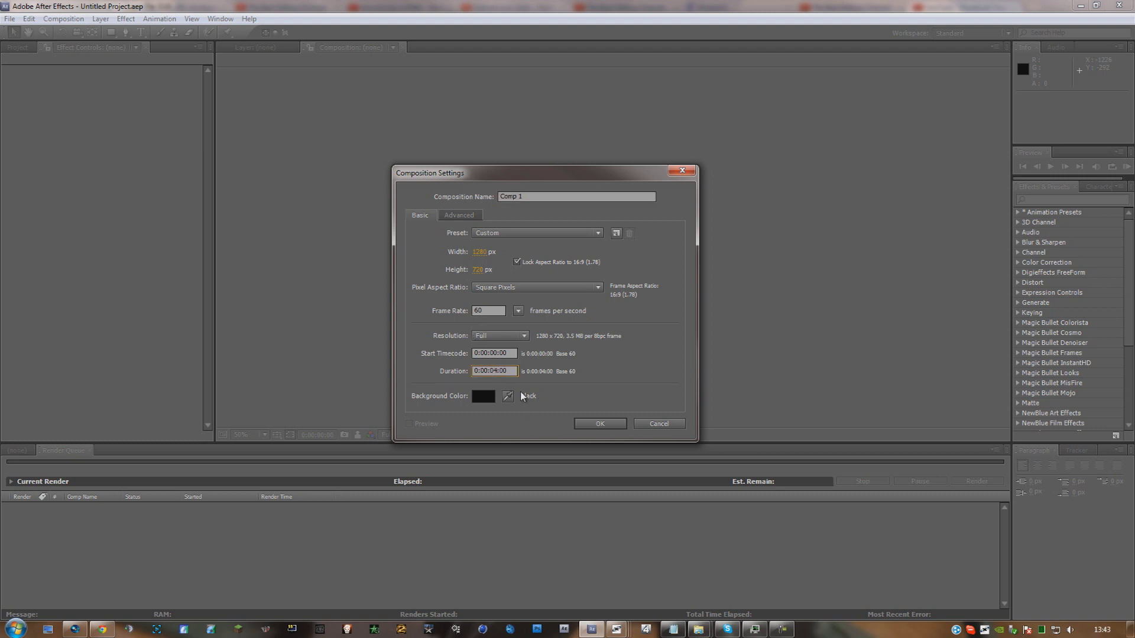
left_click(600, 424)
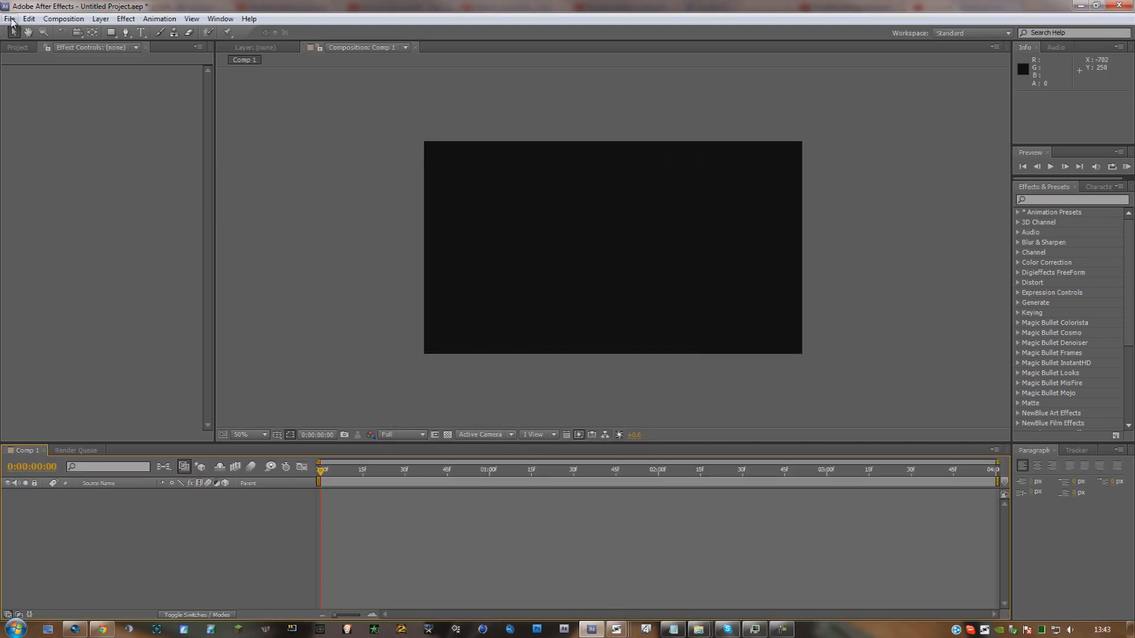
Browse to the TUTSANDEDITING folder in the Import File dialog.
left_click(10, 19)
mouse_move(39, 215)
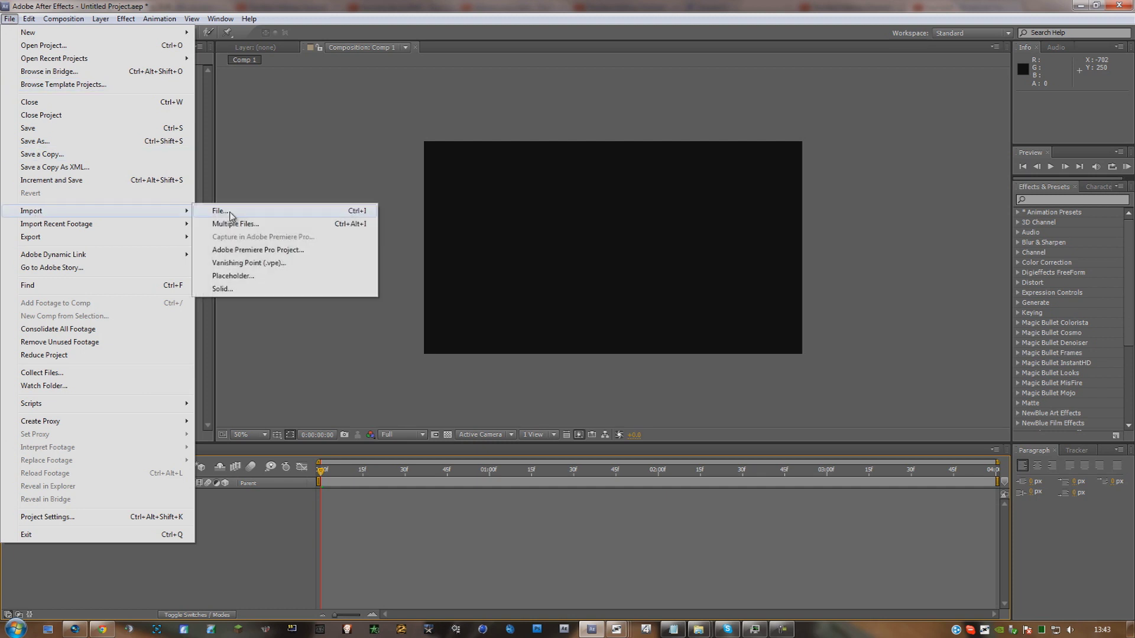
left_click(284, 211)
left_click(244, 54)
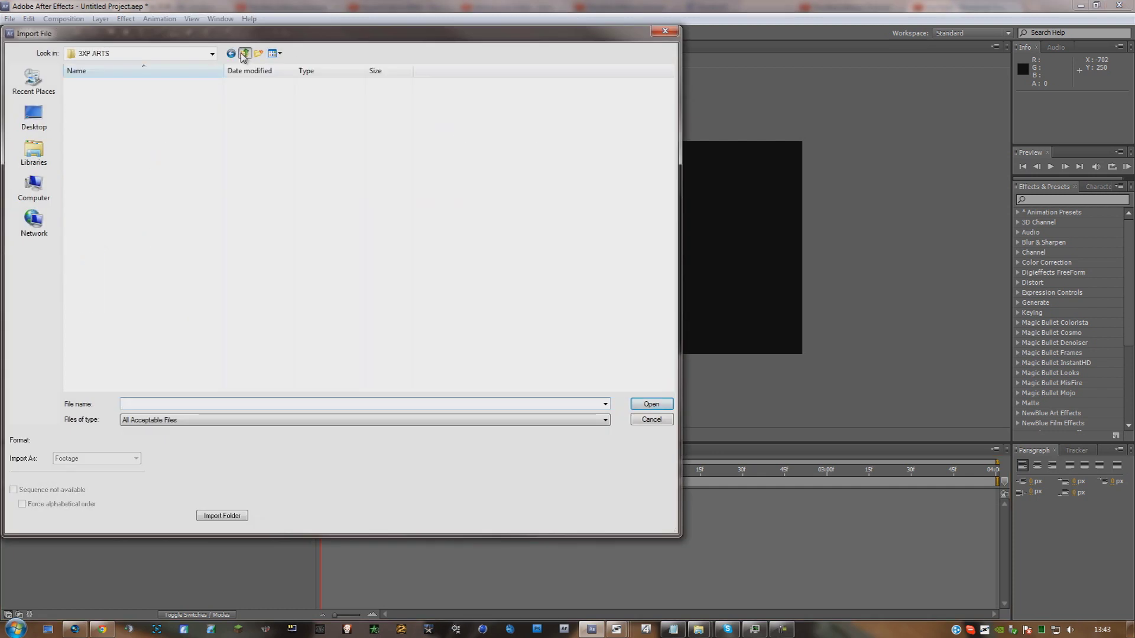
left_click(244, 54)
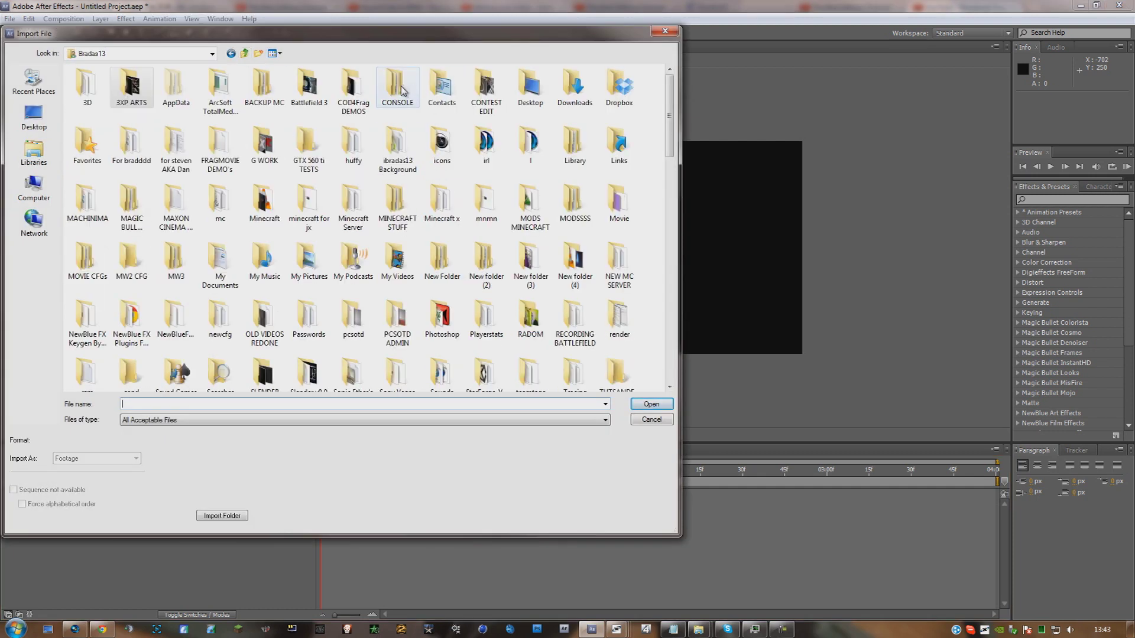
left_click(442, 312)
scroll(442, 311, "down", 1)
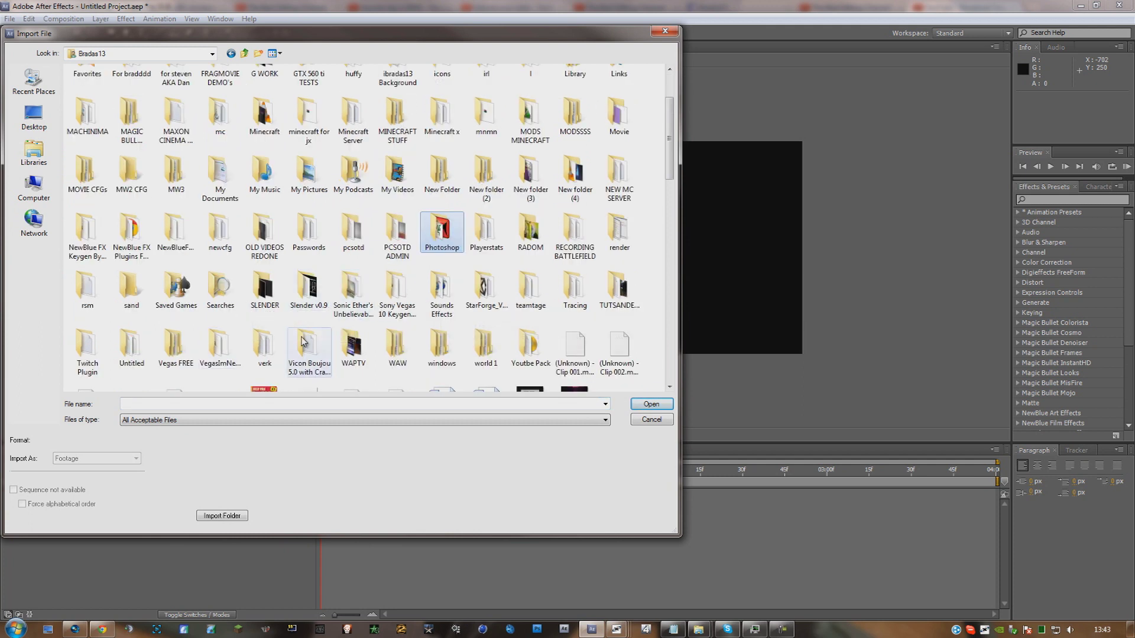
double_click(618, 289)
Import tutoriall.avi and add it as a layer in Comp 1.
left_click(109, 141)
left_click(651, 404)
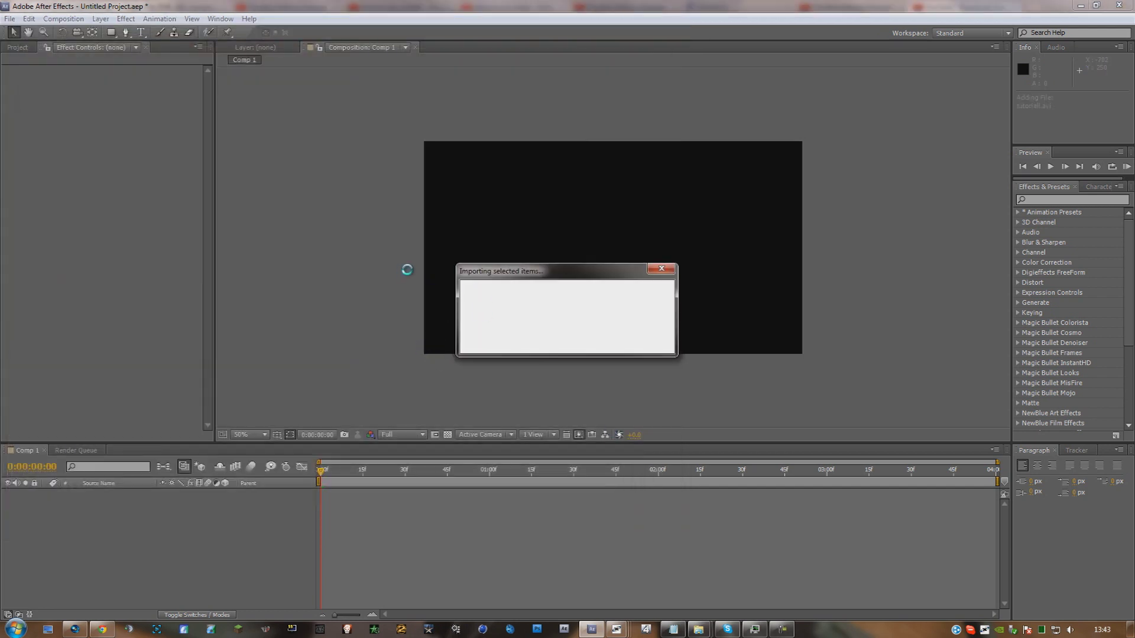
left_click_drag(46, 167, 110, 510)
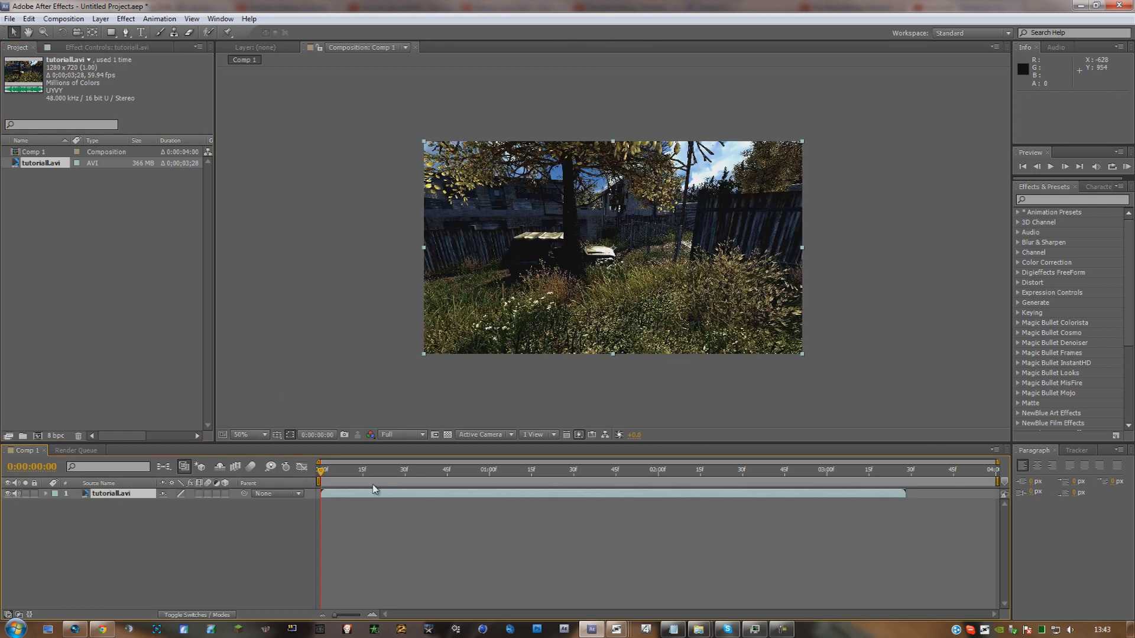
mouse_move(322, 474)
left_mouse_down()
mouse_move(557, 470)
mouse_move(320, 470)
left_mouse_up()
Apply CameraTracker to the tutoriall.avi layer and start Track Features.
left_click(1072, 200)
type("ca")
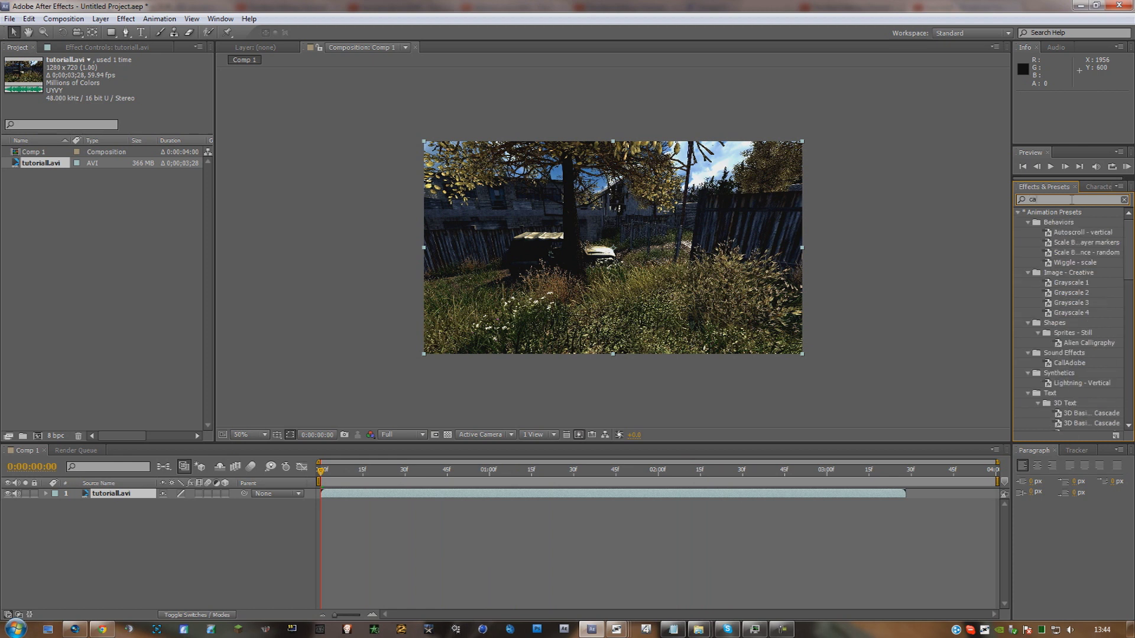
type("mer")
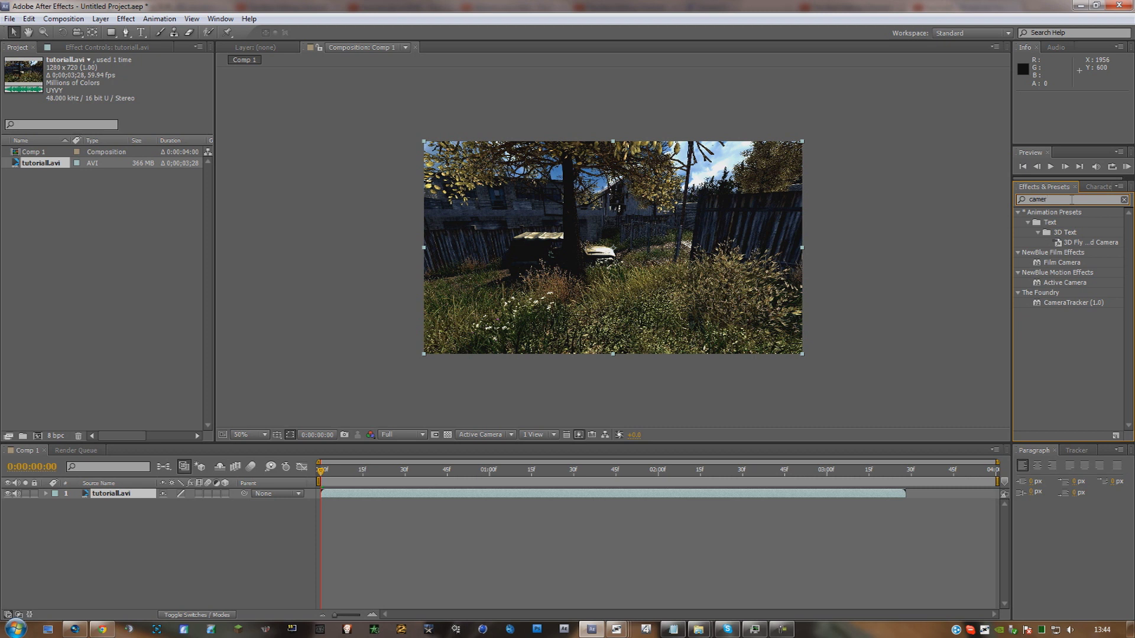
left_click_drag(1062, 308, 116, 495)
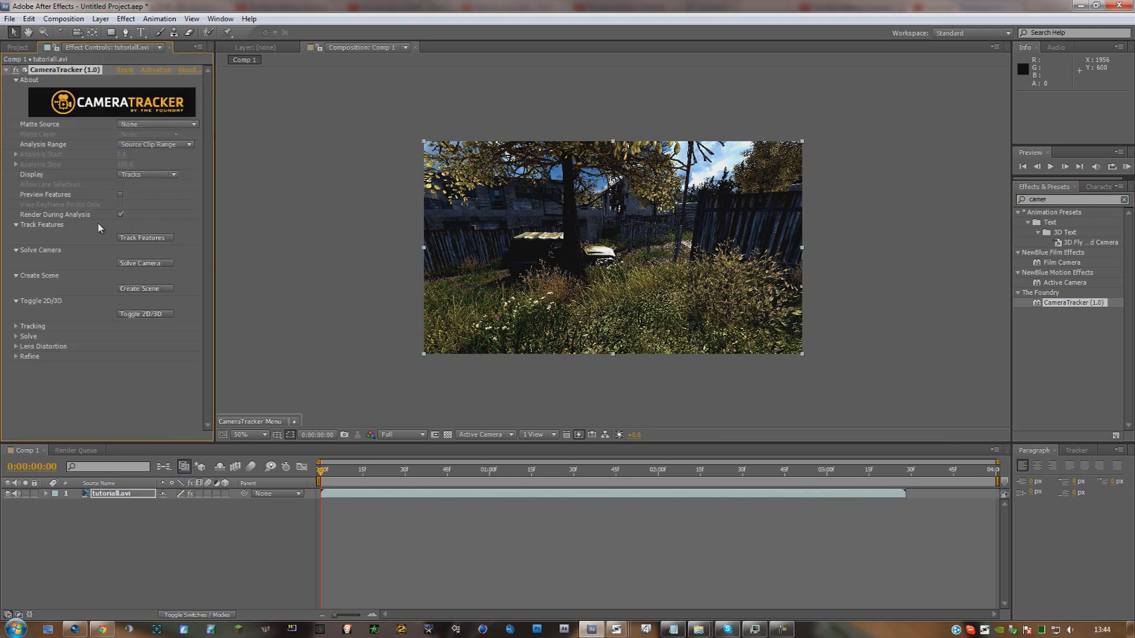
left_click(130, 239)
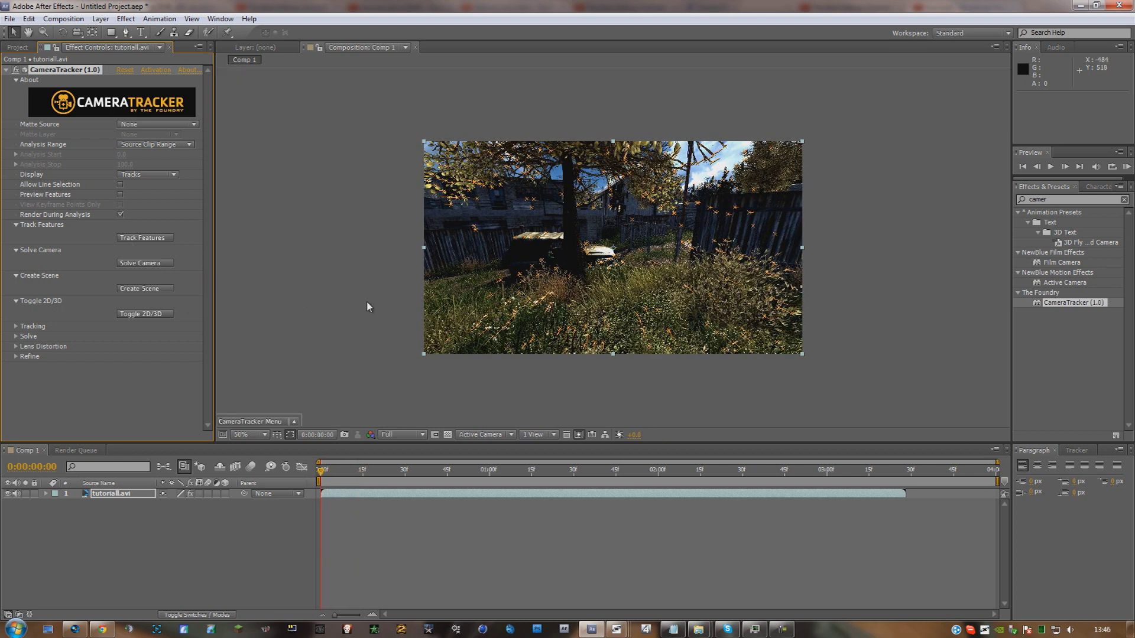
Solve the camera from the tracked features and accept the 0.788-pixel error result.
mouse_move(323, 476)
left_mouse_down()
mouse_move(604, 470)
mouse_move(321, 470)
left_mouse_up()
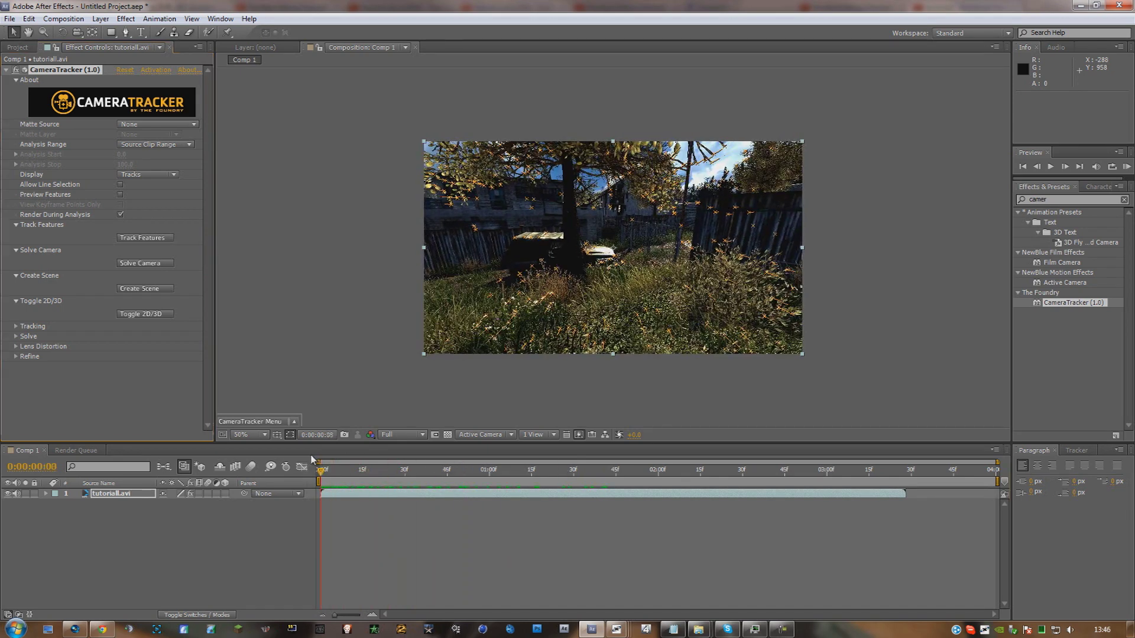
left_click(150, 264)
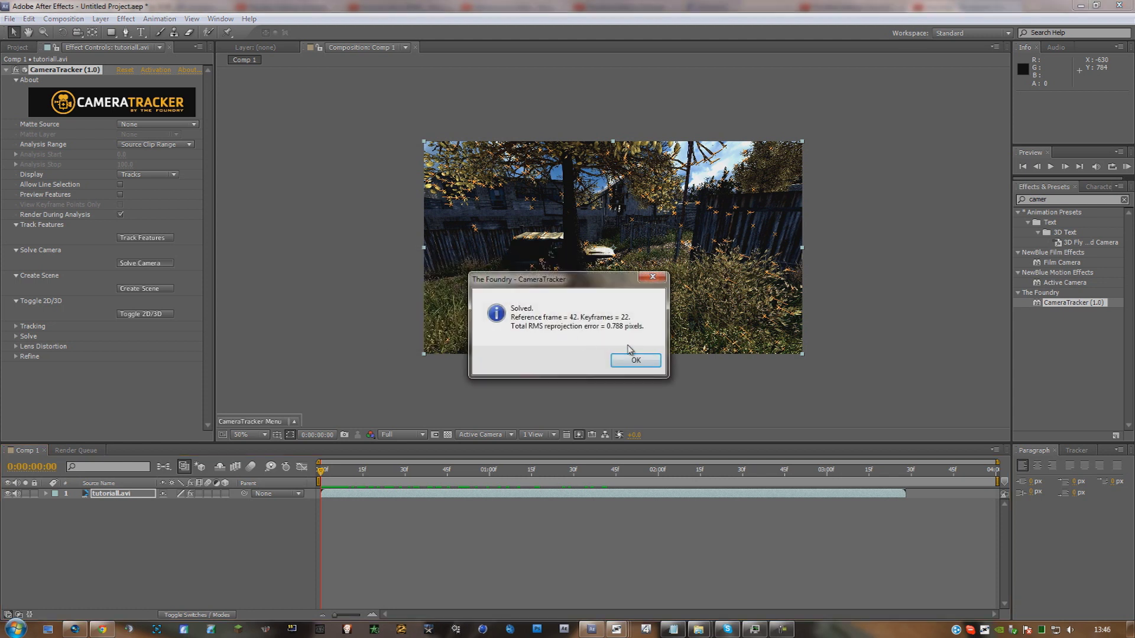
left_click(630, 360)
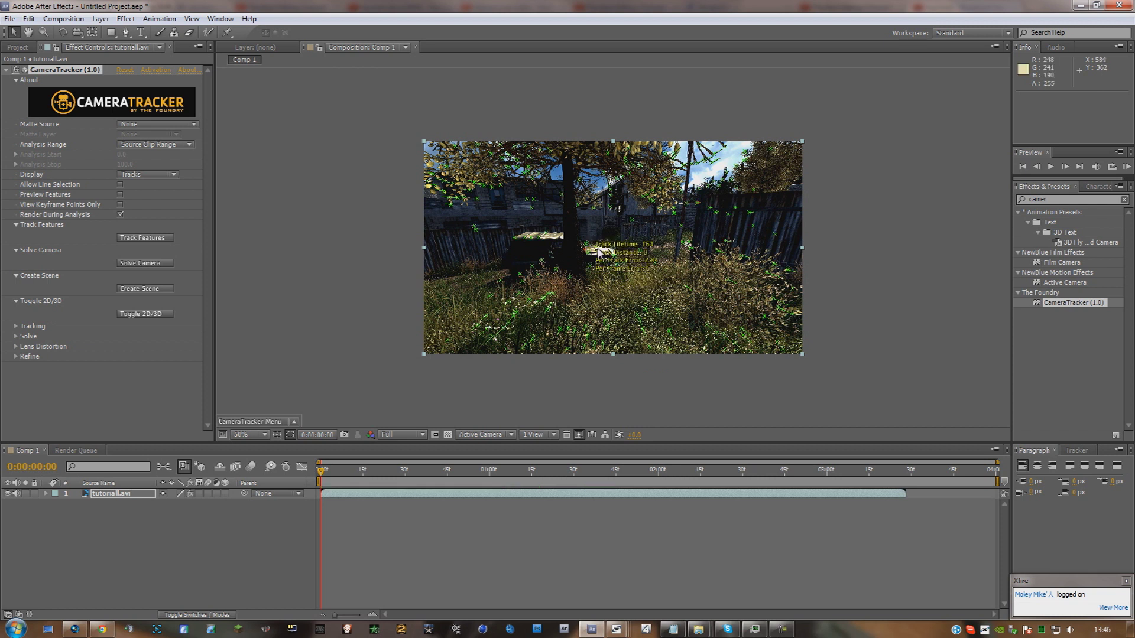
Hide the chat window and scrub through the first second to inspect tracks.
mouse_move(593, 250)
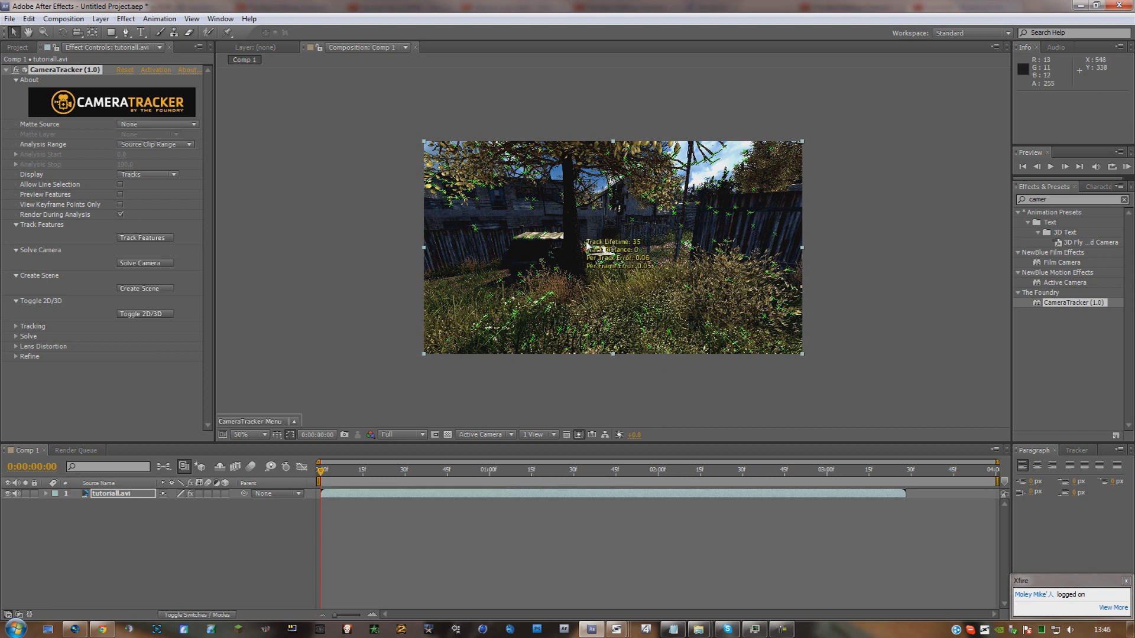
mouse_move(623, 264)
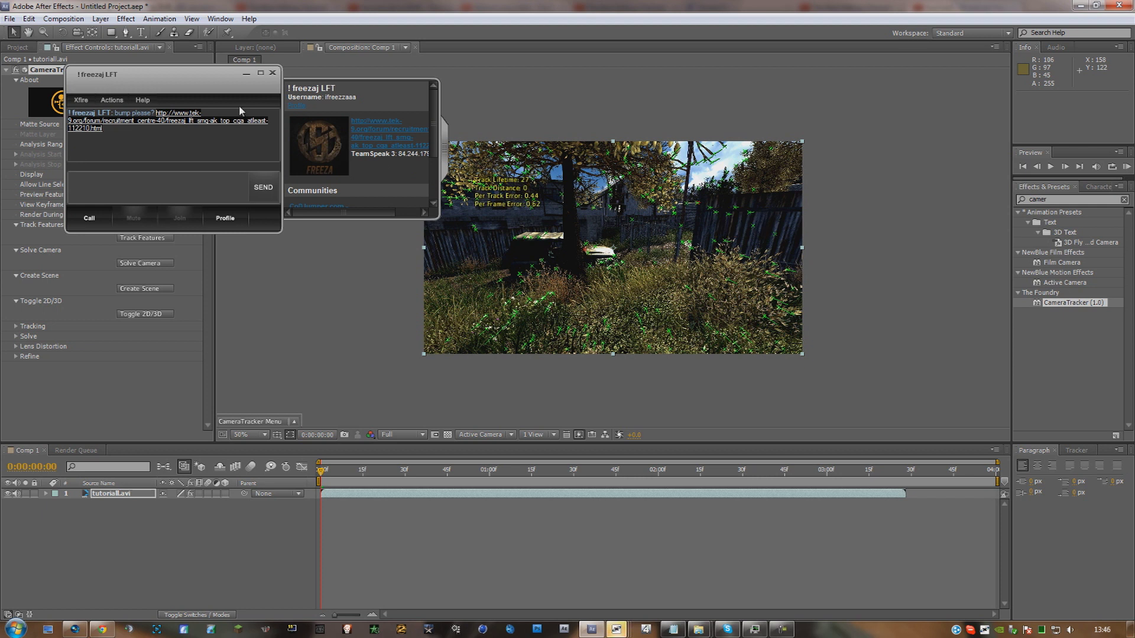
left_click_drag(221, 89, 269, 133)
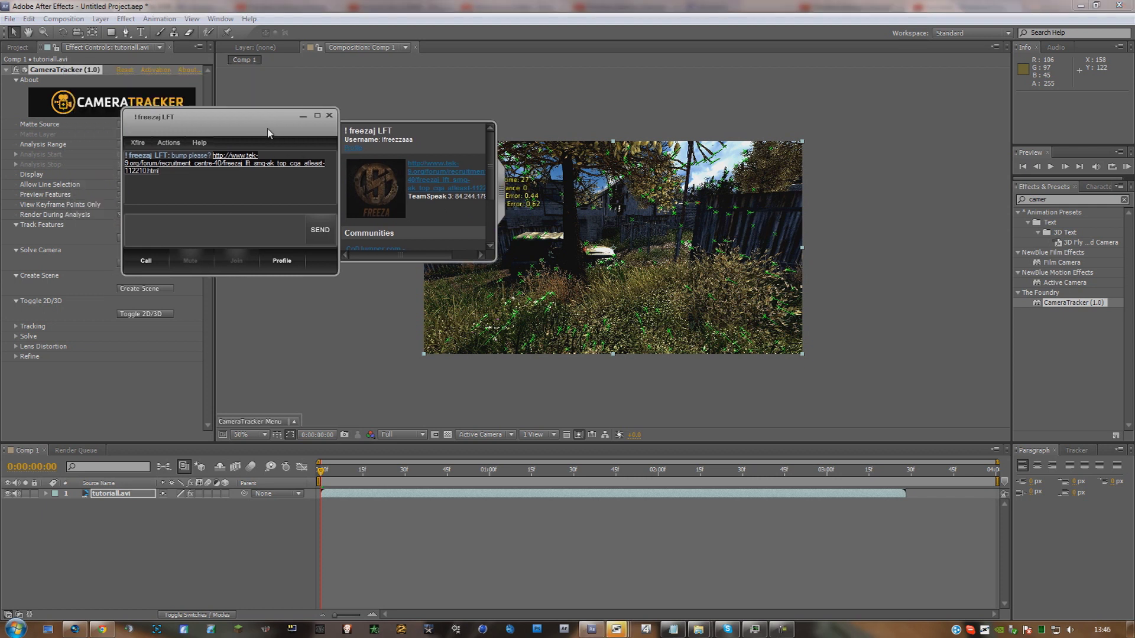
left_click(302, 115)
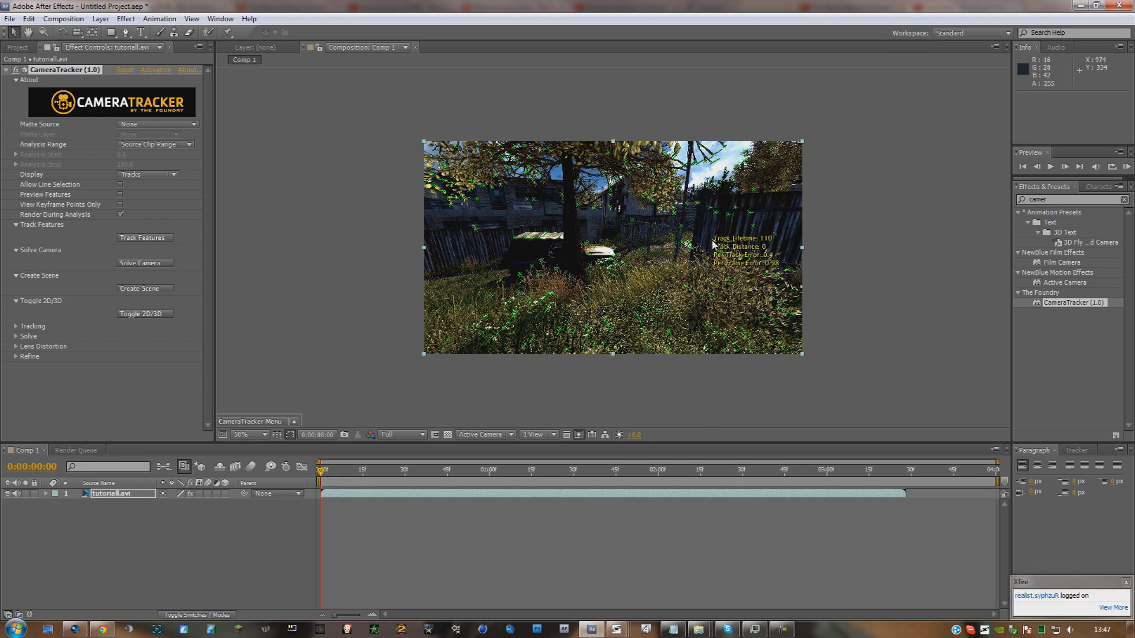
left_click_drag(323, 473, 464, 465)
Set a right-hand fence track point as ground-plane origin and create the tracked scene.
mouse_move(714, 244)
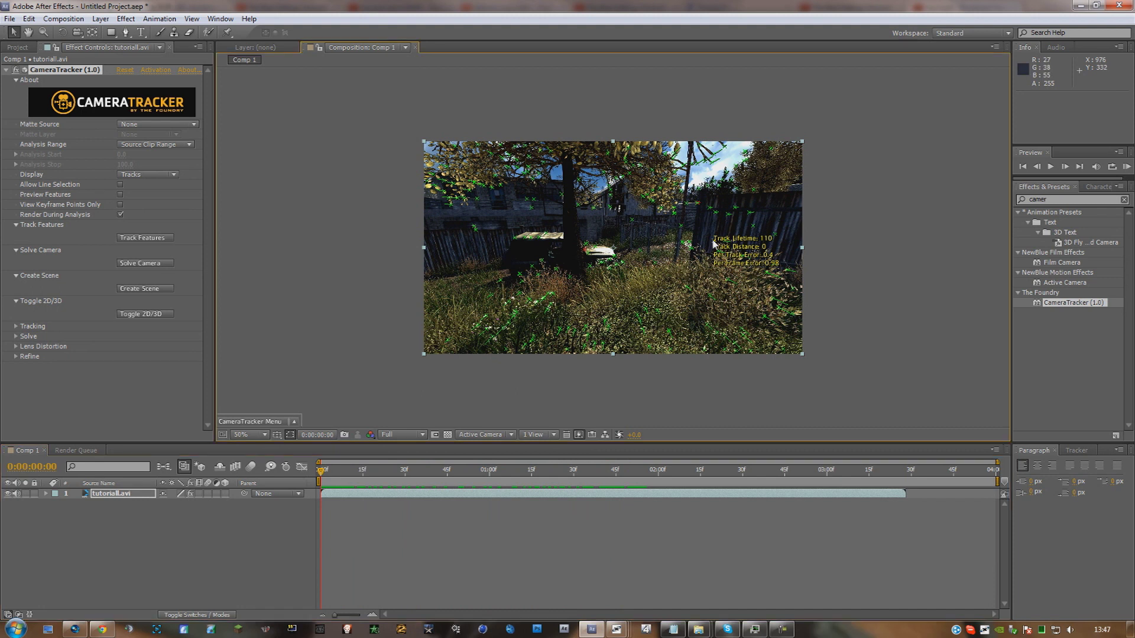
right_click(714, 243)
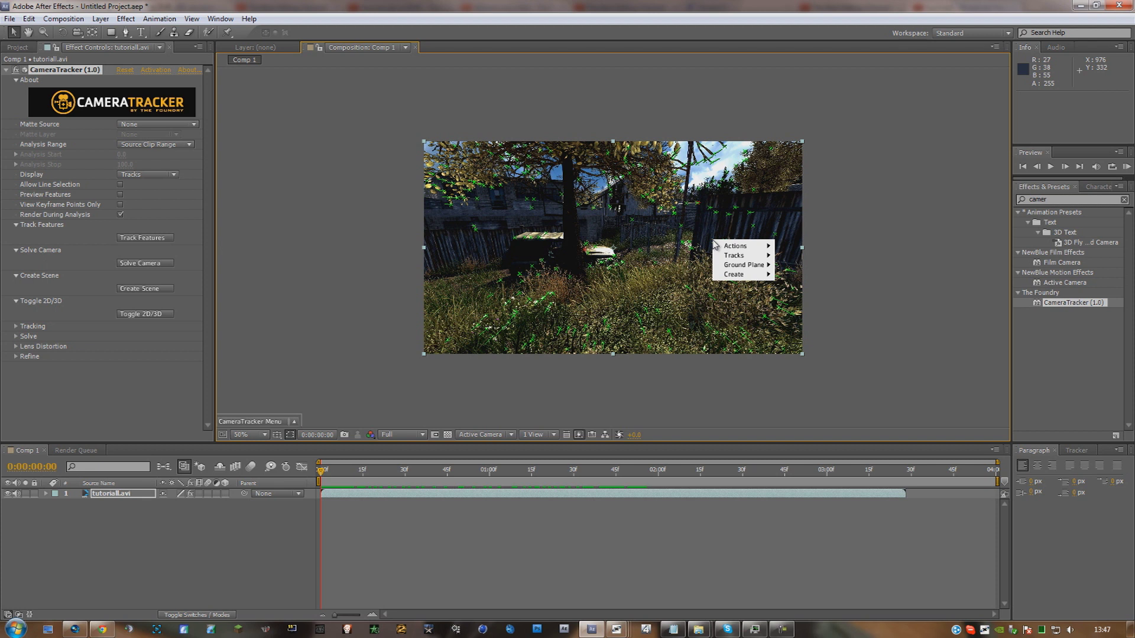
mouse_move(748, 266)
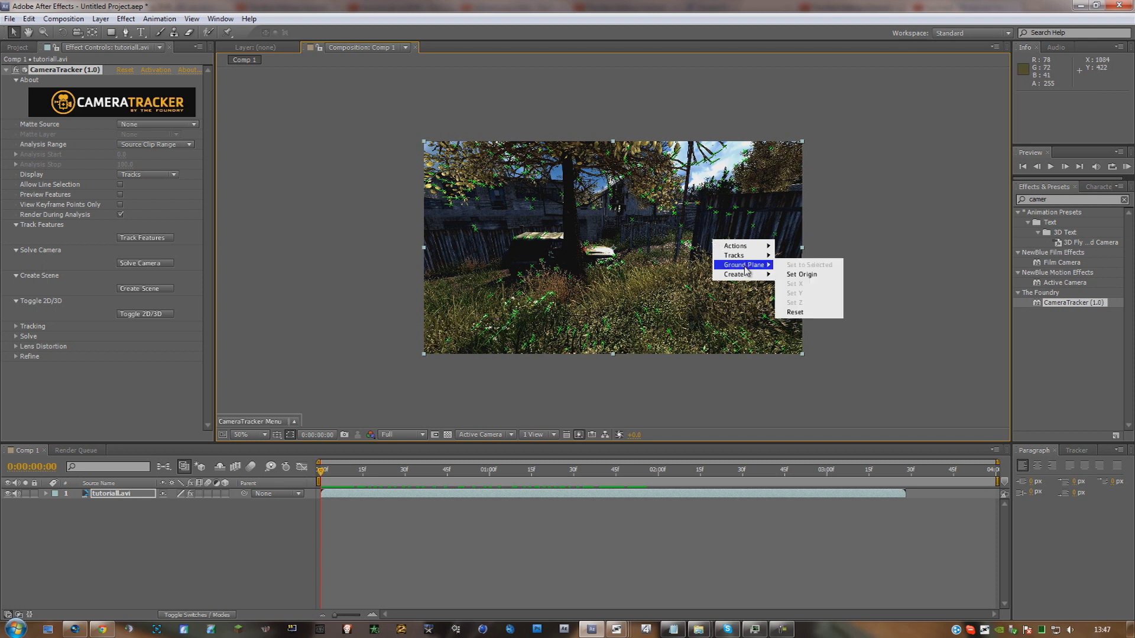
left_click(793, 275)
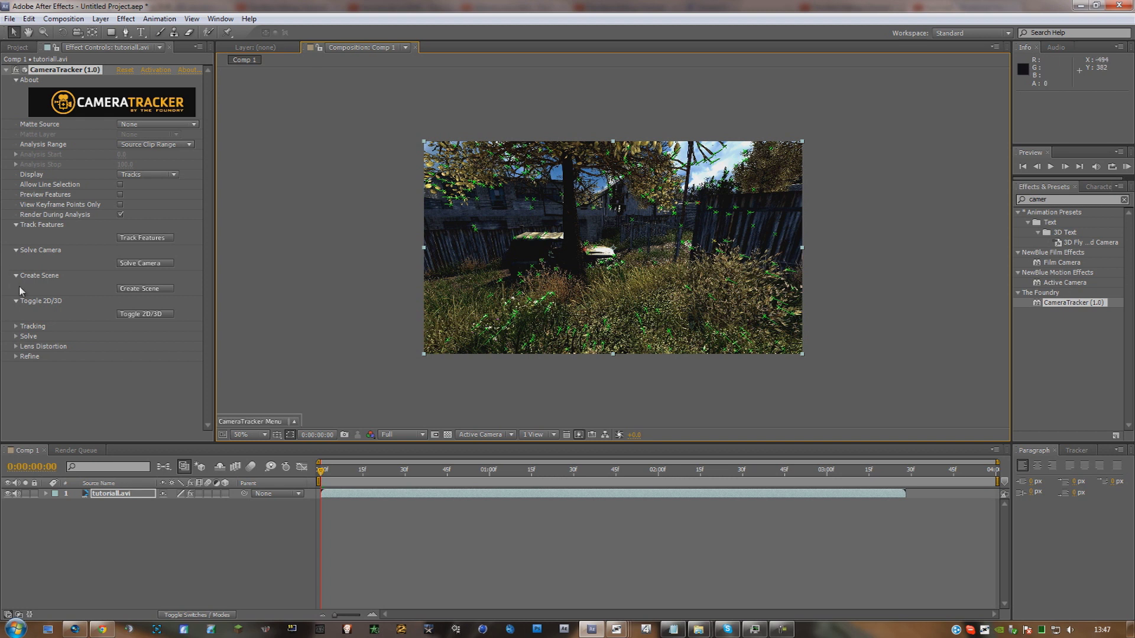
left_click(140, 290)
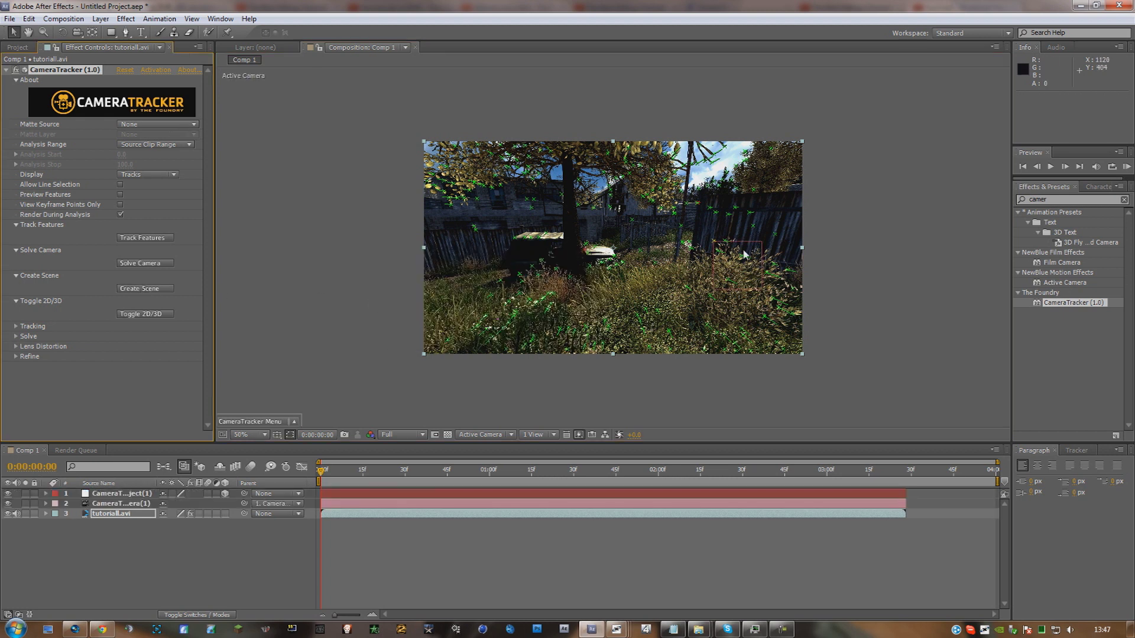
key("space")
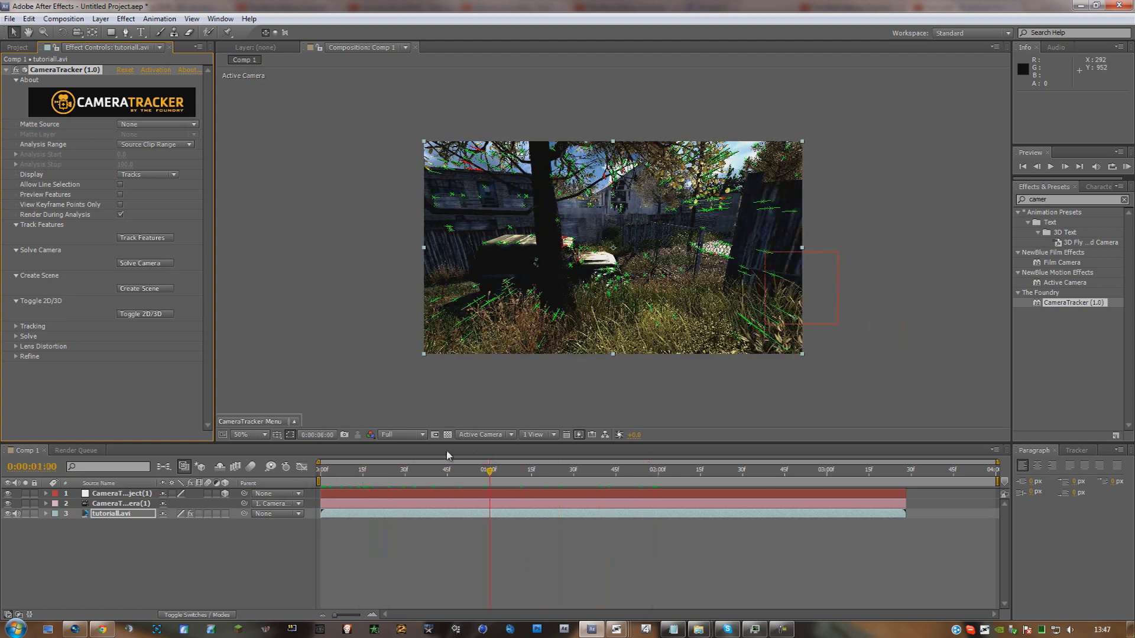
key("space")
scroll(501, 335, "down", 5)
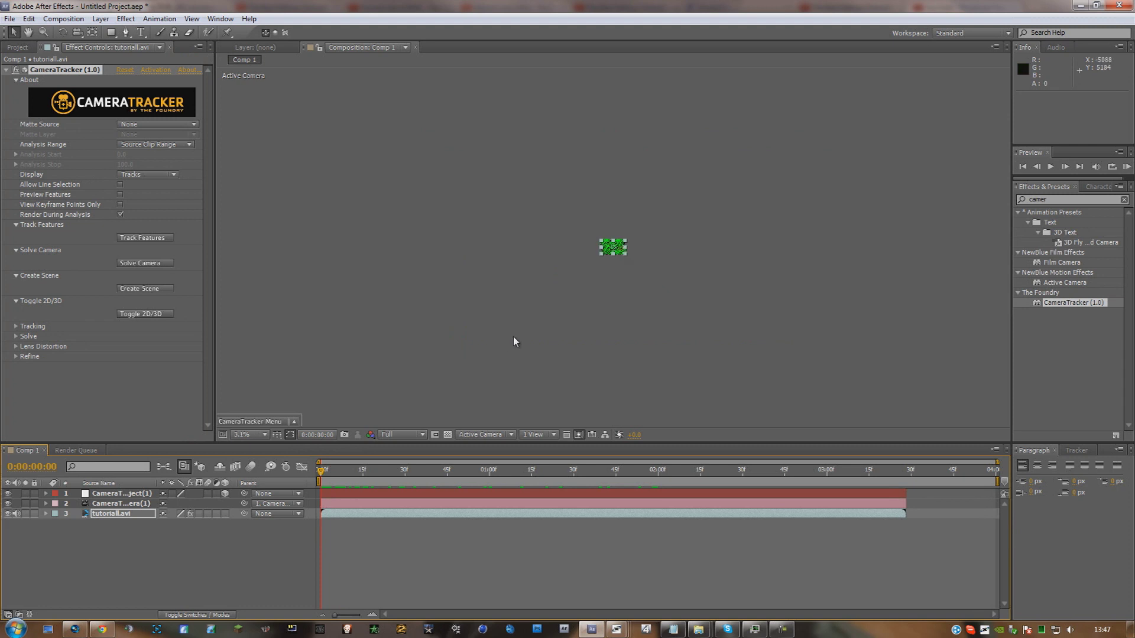
scroll(661, 321, "up", 5)
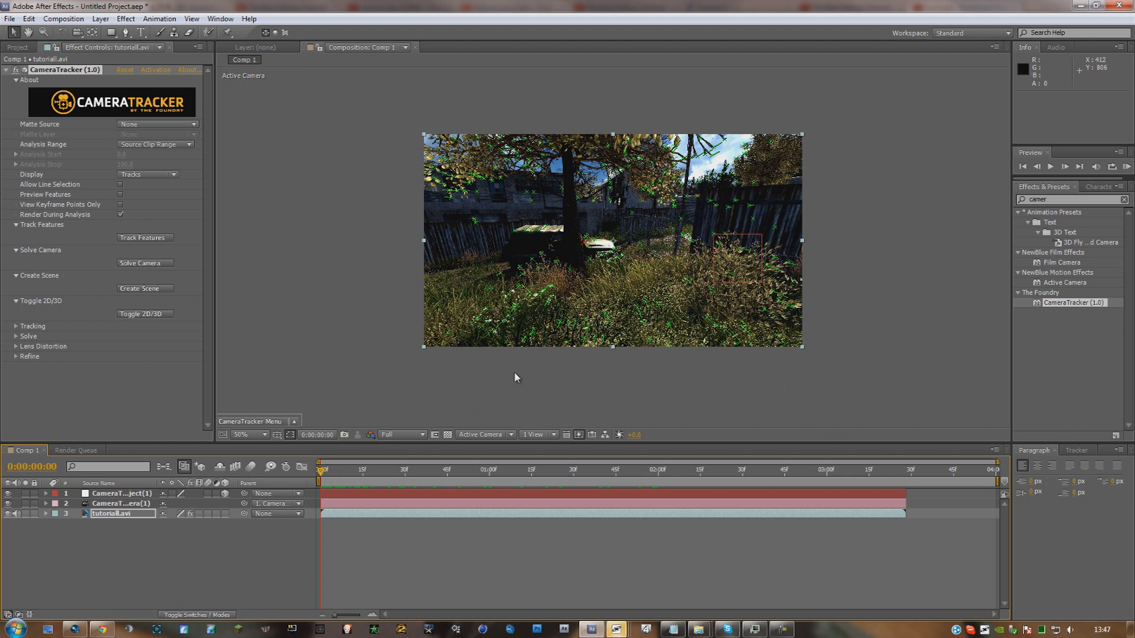
mouse_move(612, 628)
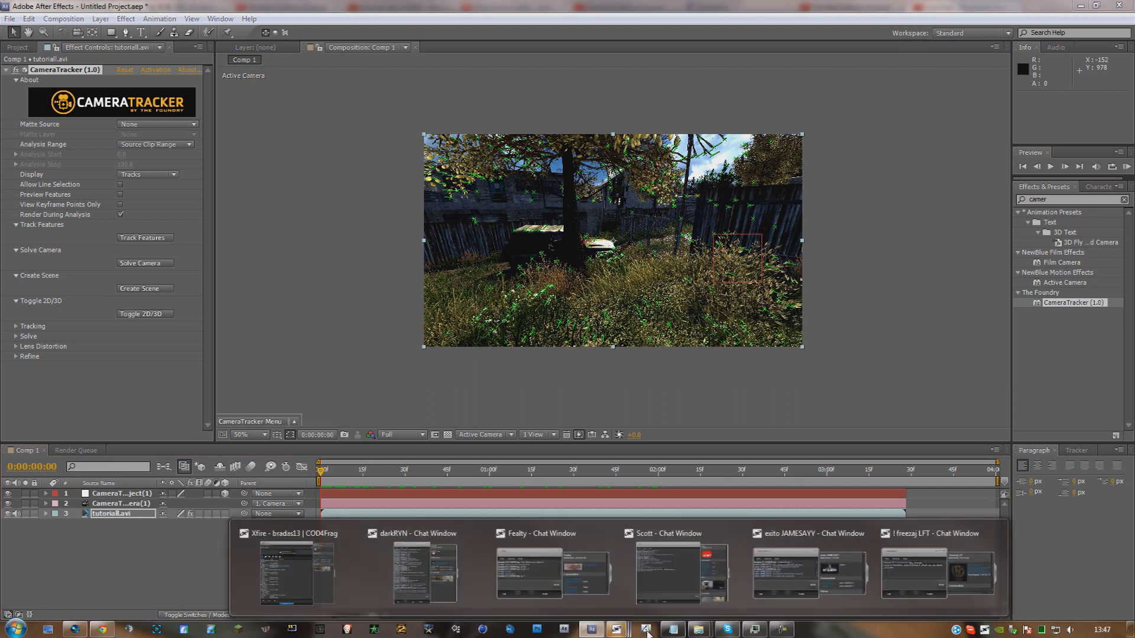
left_click(822, 568)
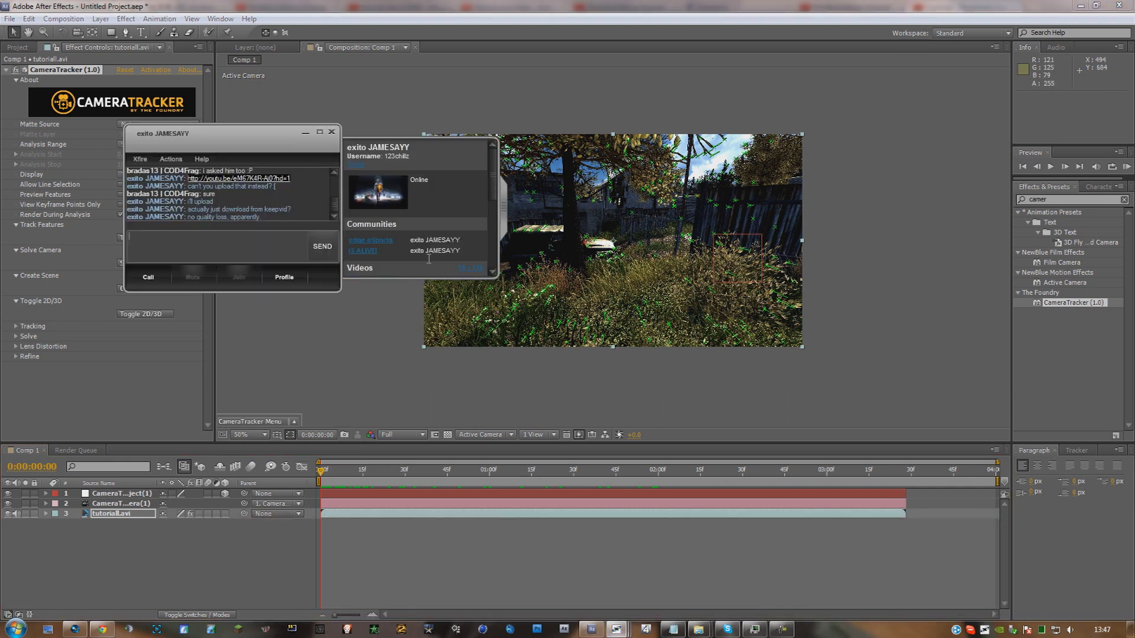
left_click(305, 135)
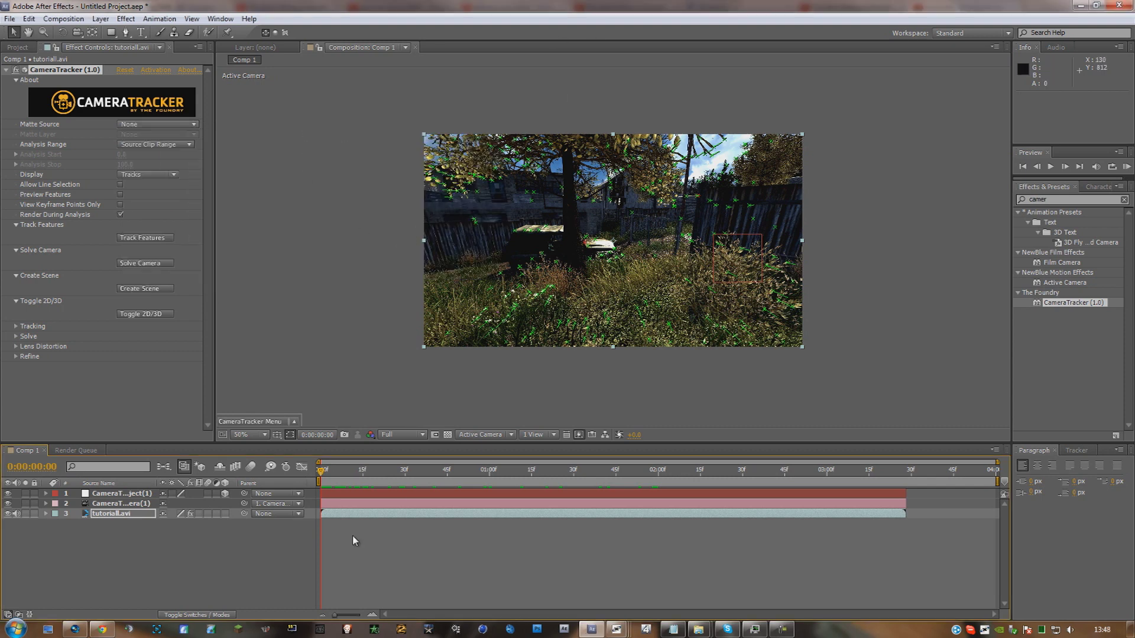
Add a 'Tutorial' text layer on a later frame and enlarge its font size.
left_click_drag(322, 471, 331, 449)
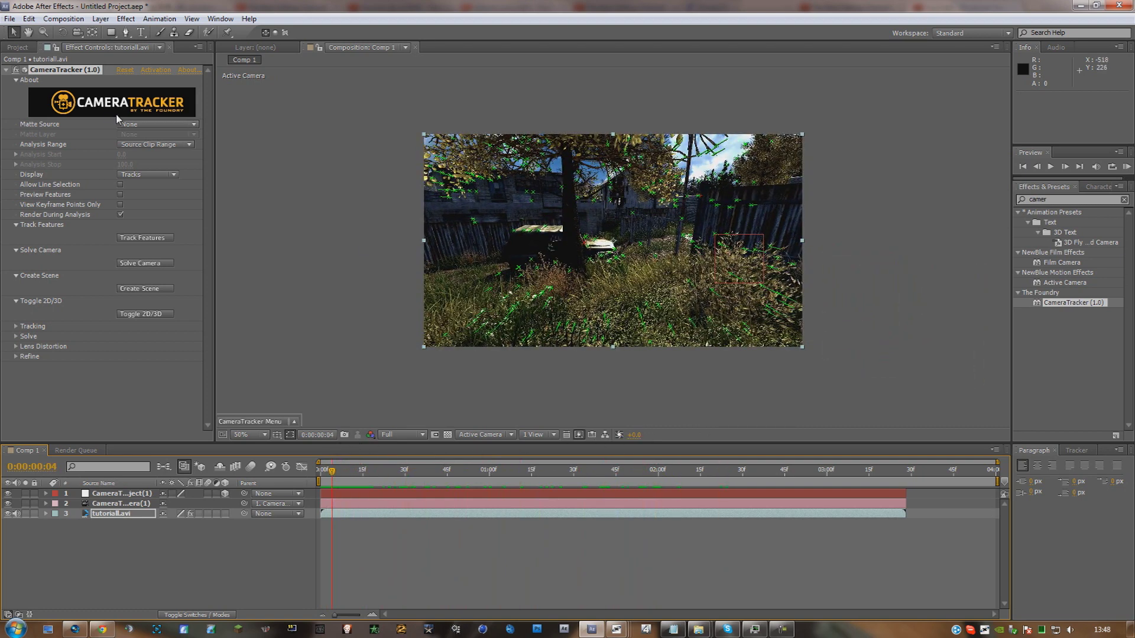
left_click(141, 32)
left_click(576, 274)
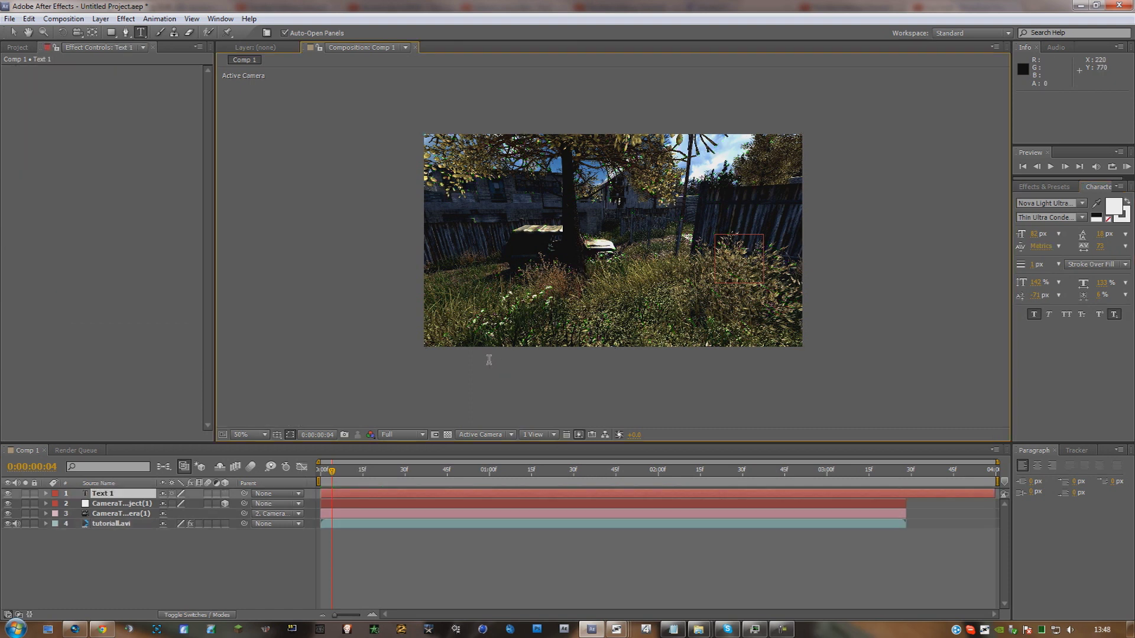
type("Tutorial")
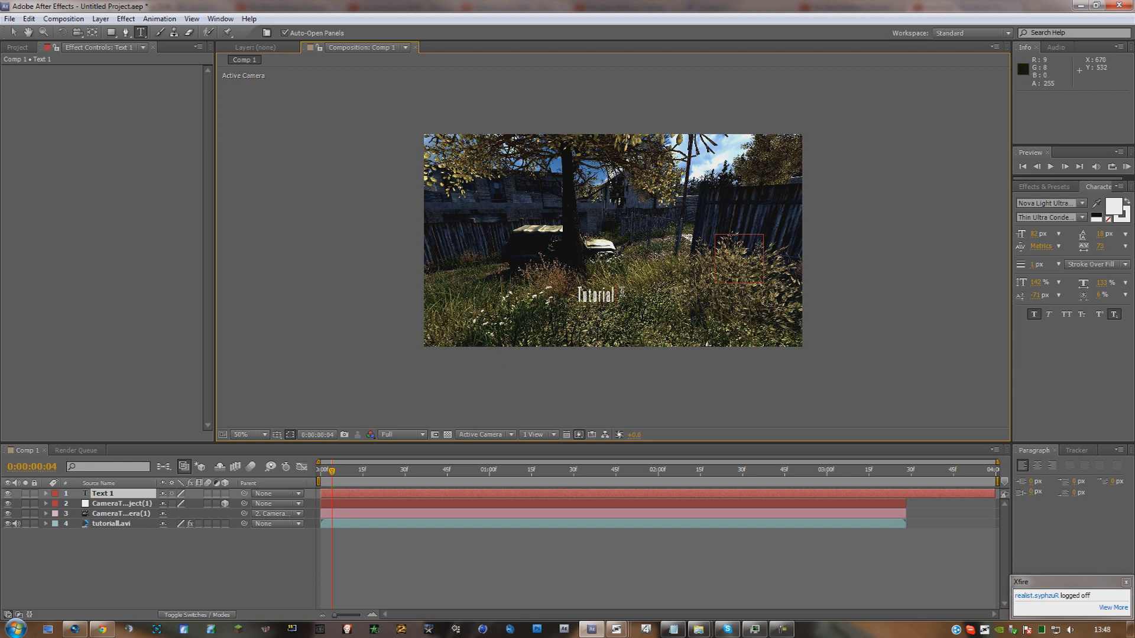
key("ctrl+a")
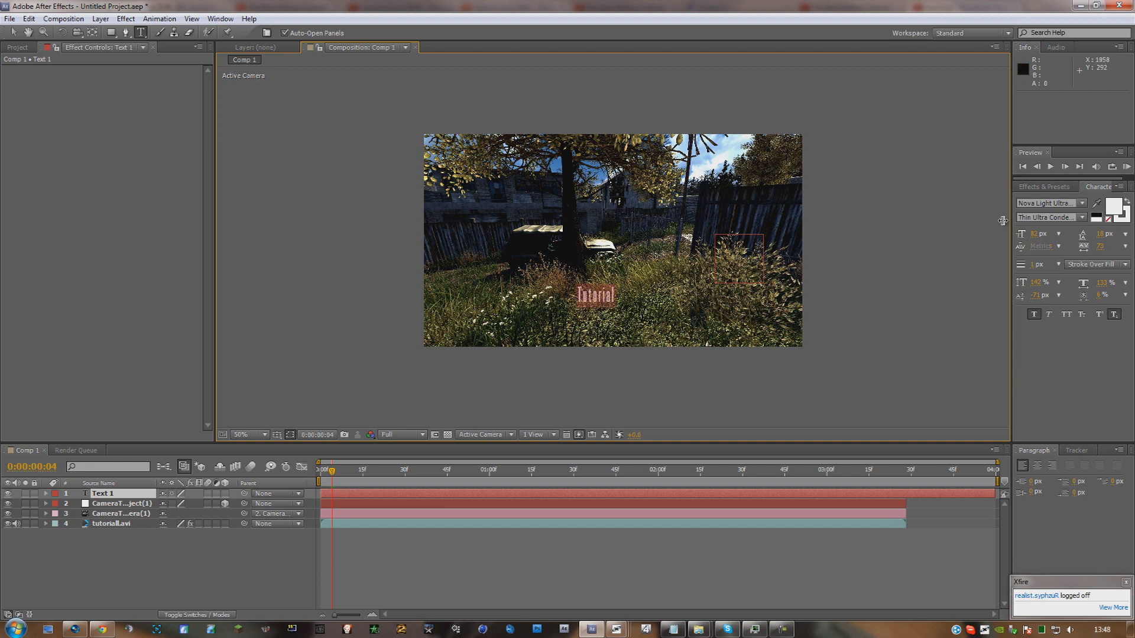
left_click_drag(1042, 238, 129, 173)
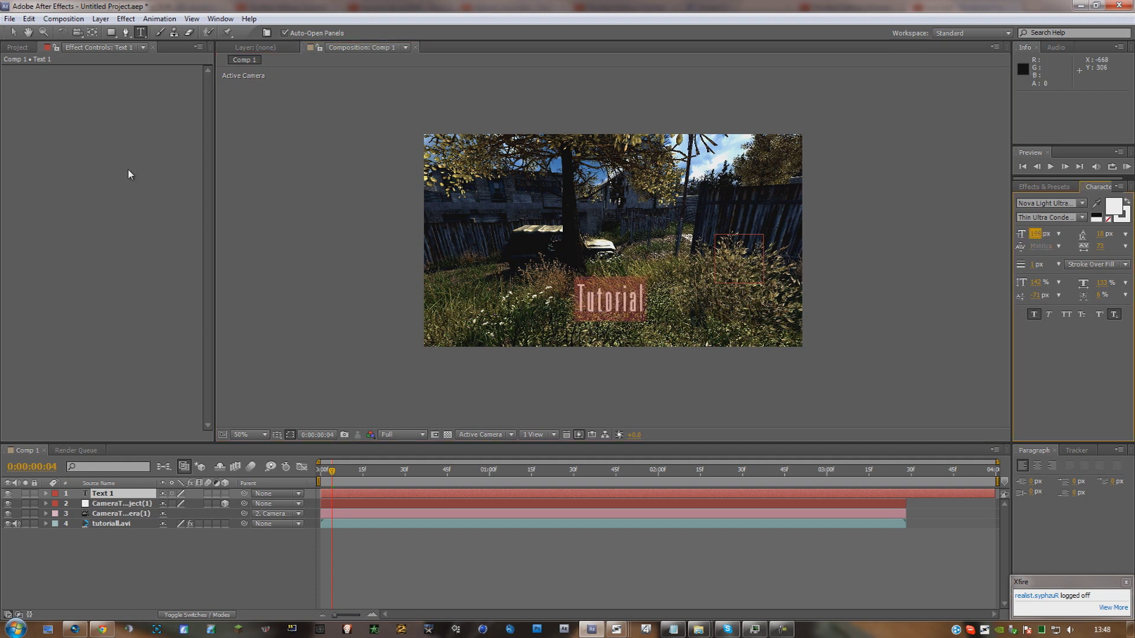
Turn on the 3D Layer switch for the Tutorial text layer.
left_click(21, 48)
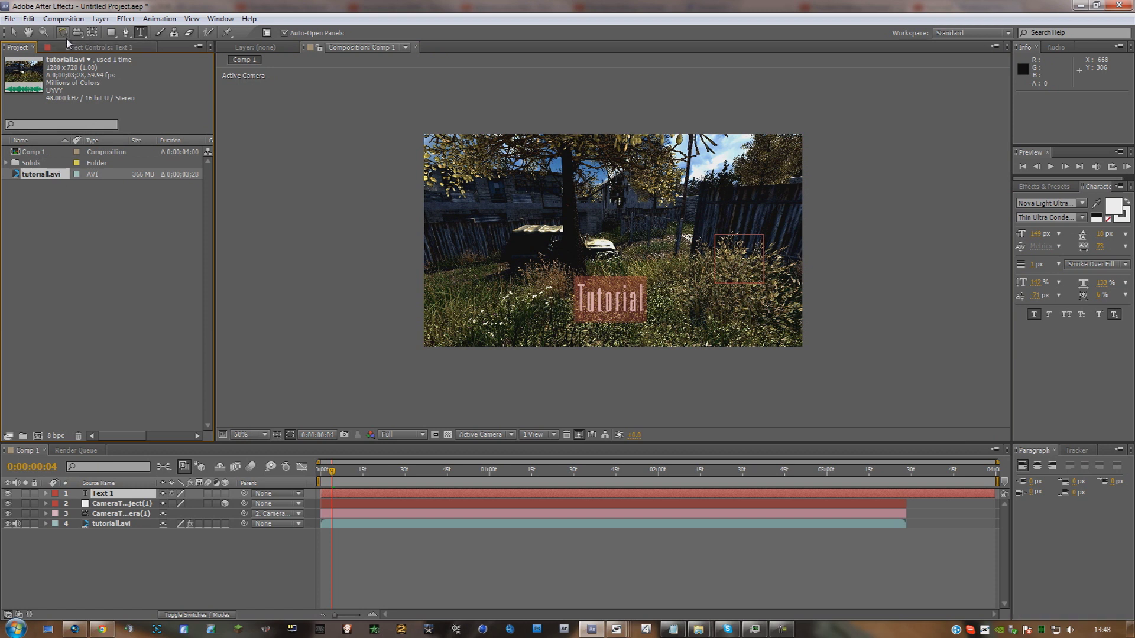
left_click(98, 47)
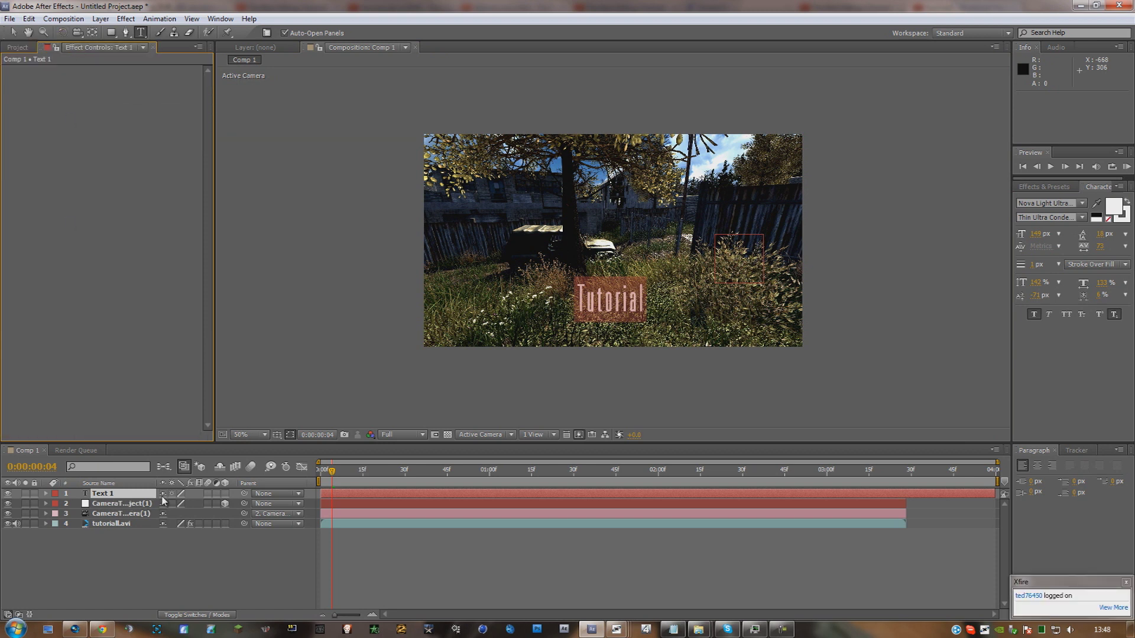
left_click(225, 494)
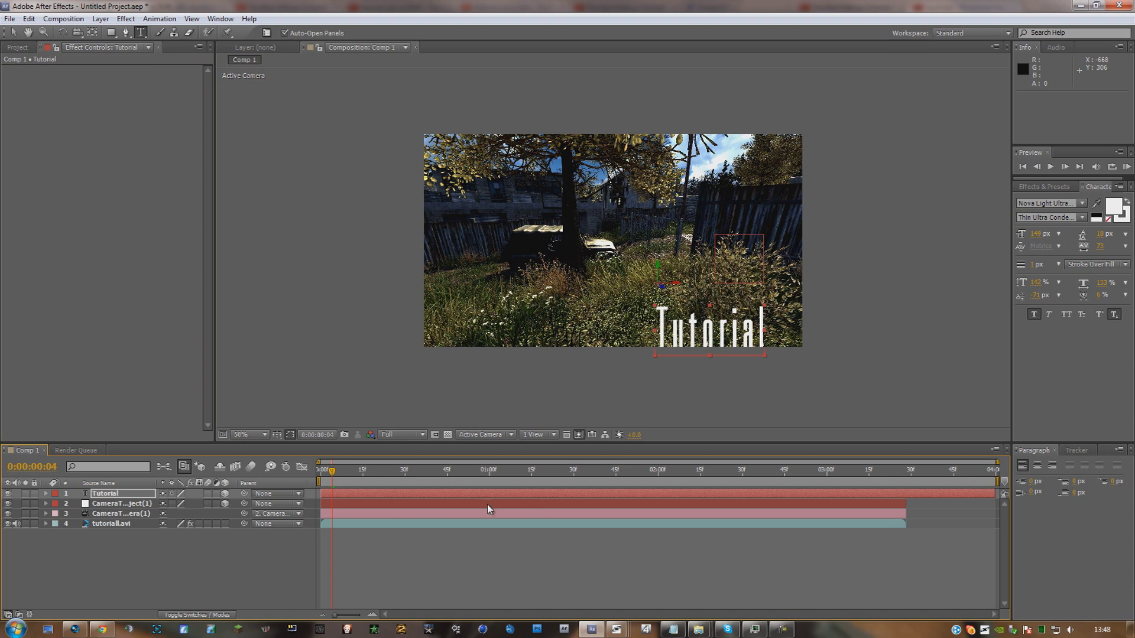
Return to 0:00:00:00, select tutoriall.avi to show CameraTracker, and zoom out to fit.
left_click_drag(333, 473, 310, 473)
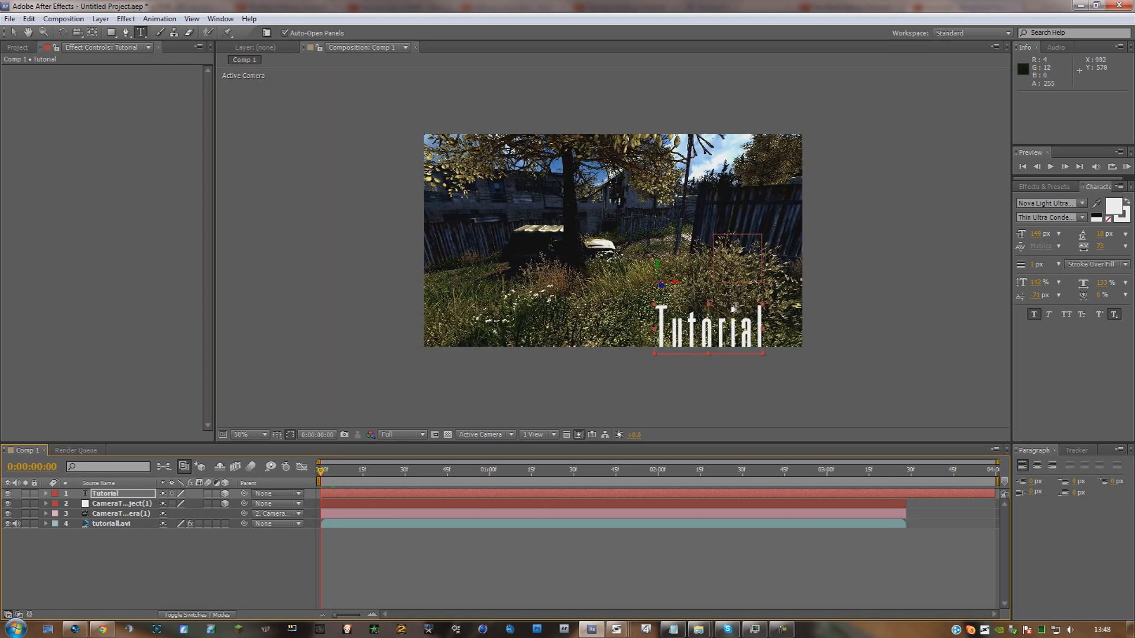
key("period")
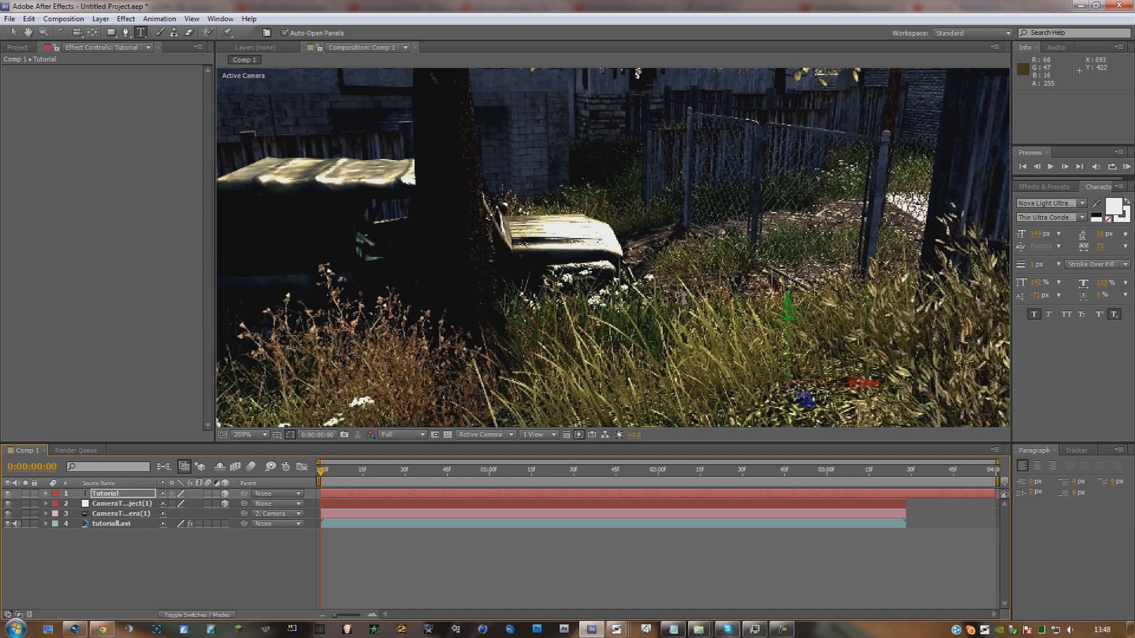
key("comma")
key("comma")
left_click(13, 32)
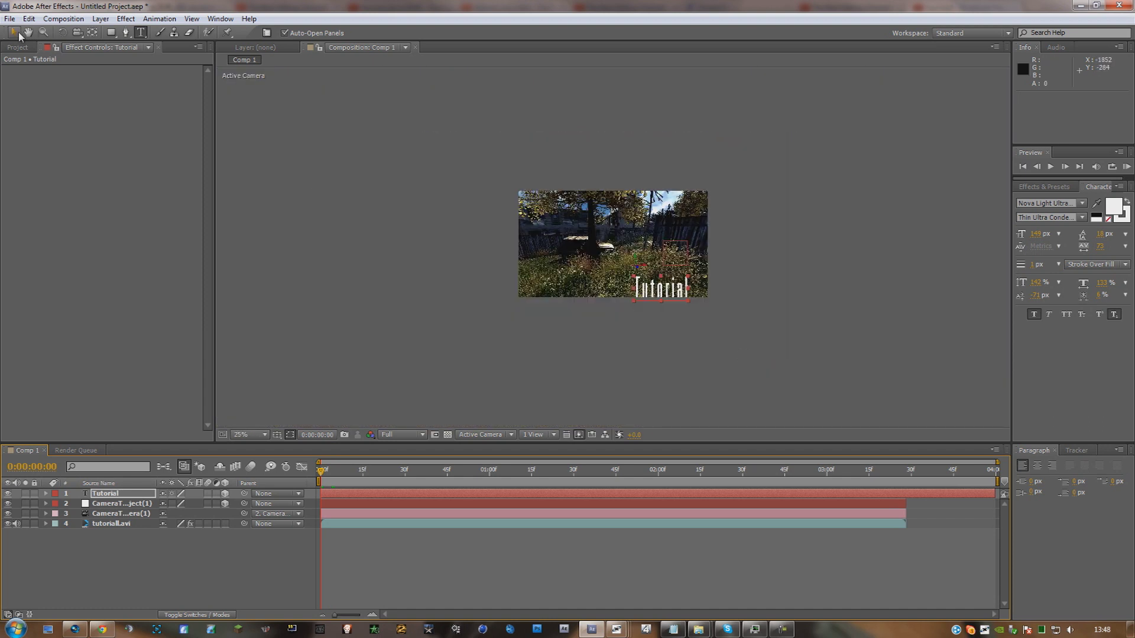
key("period")
key("period")
key("period")
key("comma")
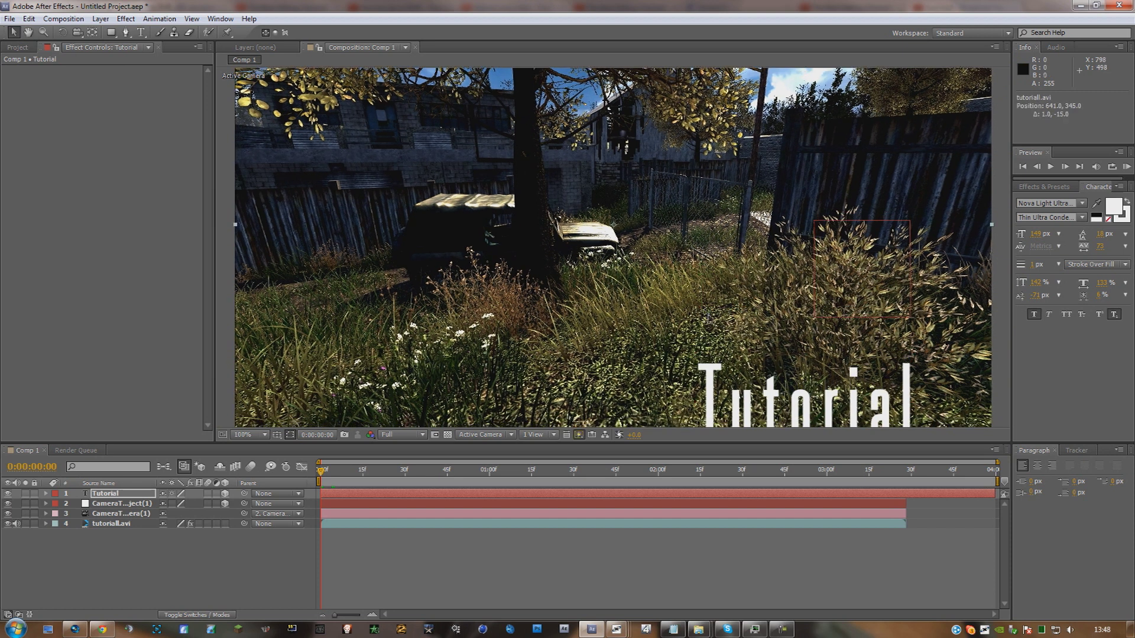
left_click(111, 524)
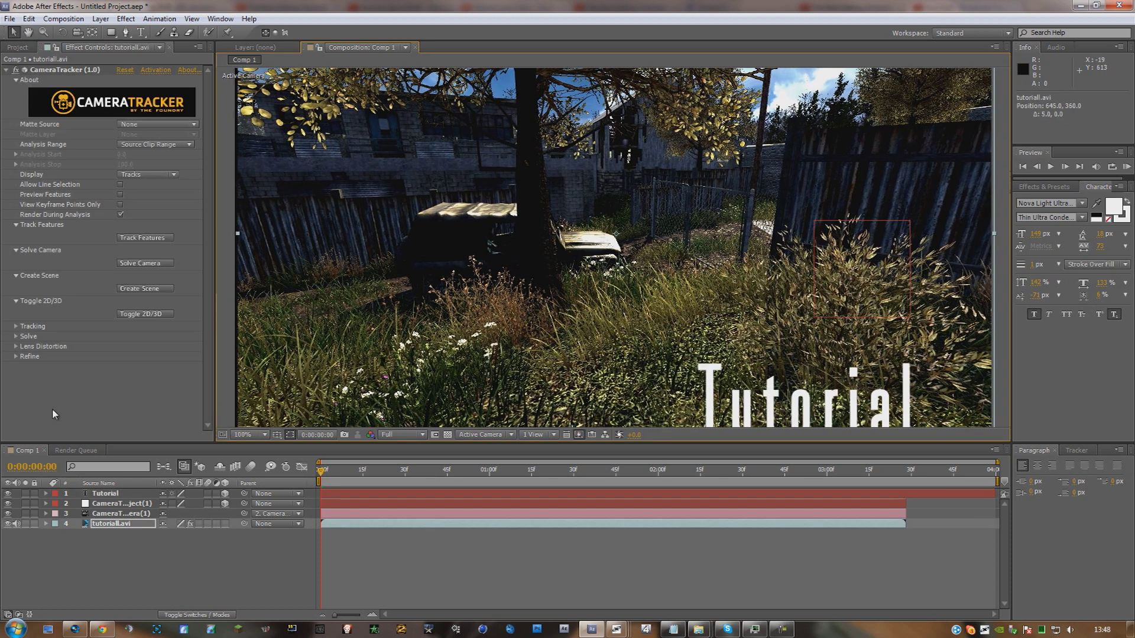
key("comma")
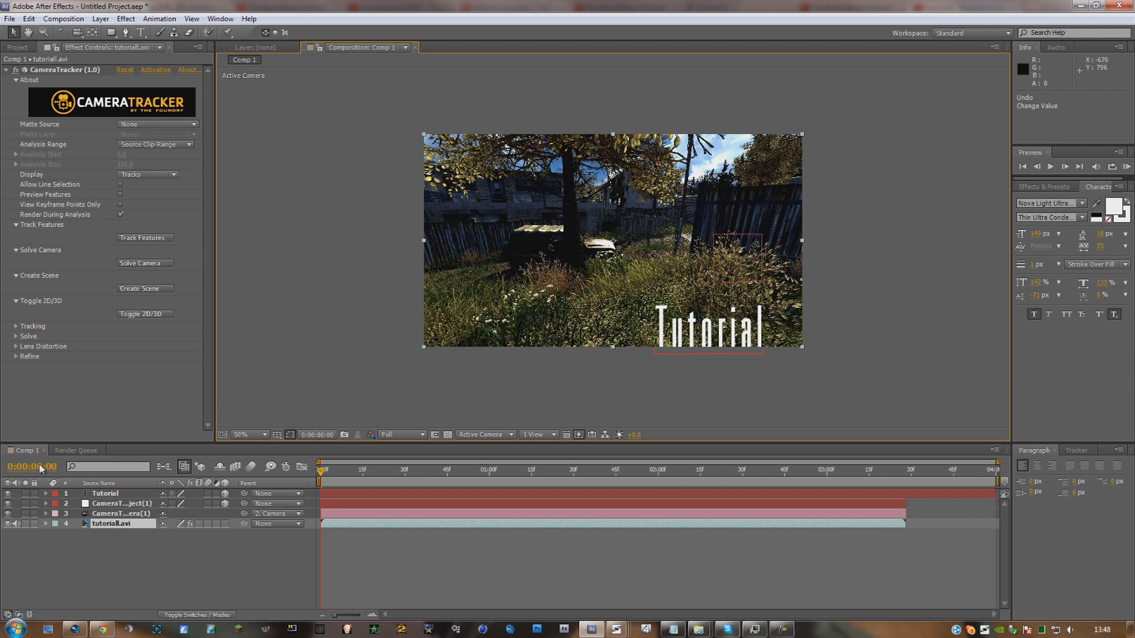
Raise and tilt the 3D Tutorial text onto the right-hand fence, then scrub to check tracking.
left_click(101, 495)
left_click_drag(677, 335, 679, 269)
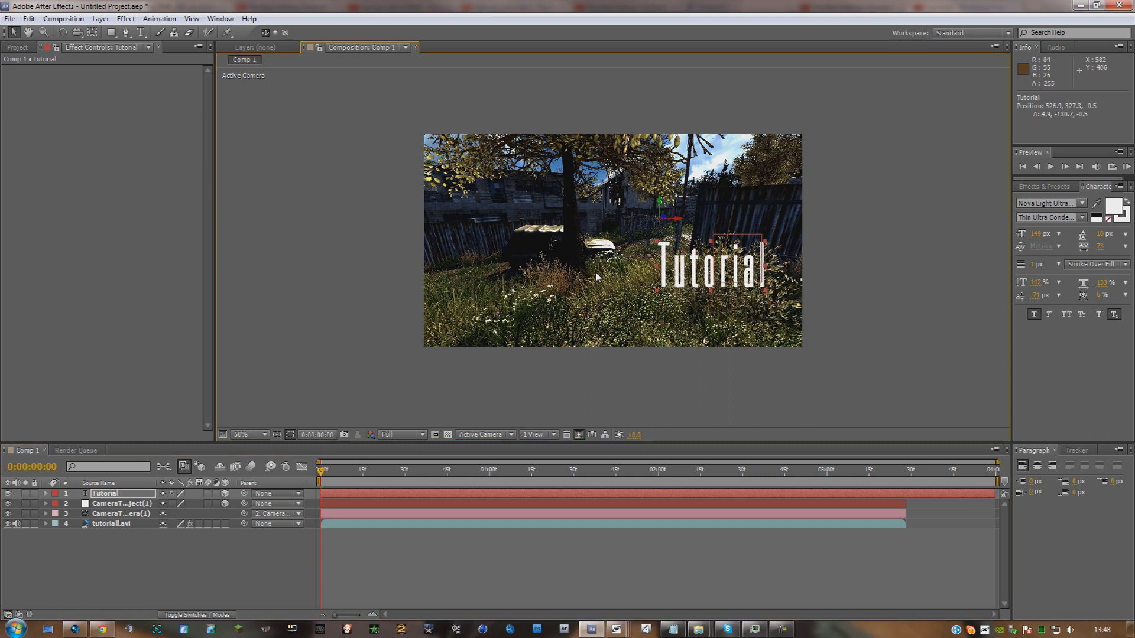
left_click(61, 32)
left_click_drag(702, 277, 686, 291)
left_click(15, 33)
left_click_drag(662, 206, 661, 174)
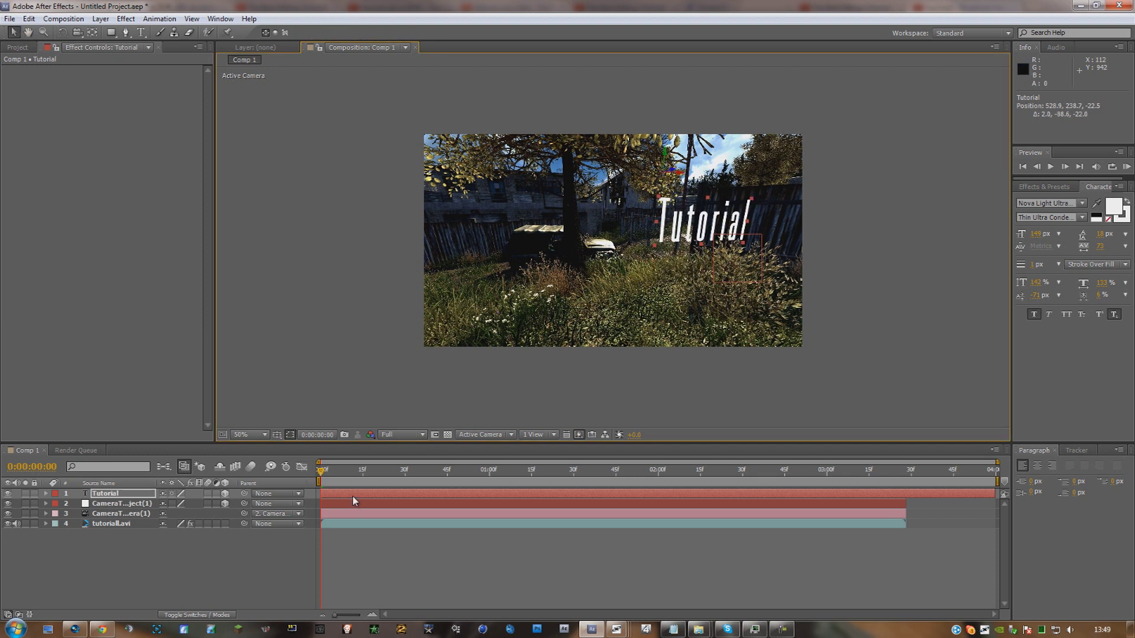
left_click_drag(324, 469, 329, 413)
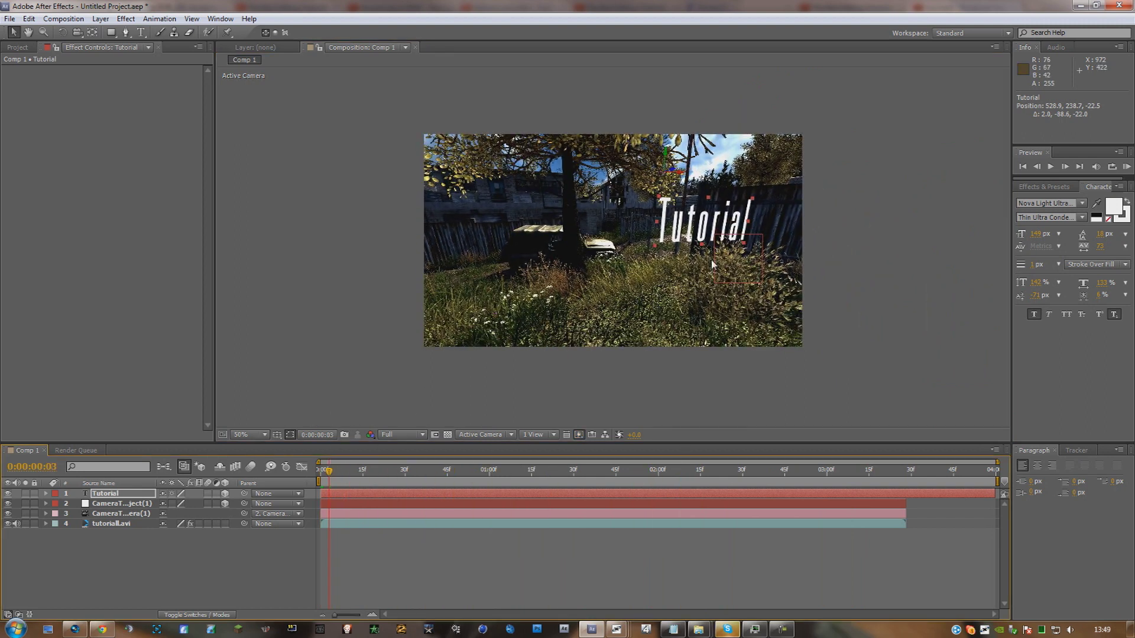
Rotate the 3D Tutorial text so it lies along the right-hand fence in perspective.
left_click(62, 33)
left_click_drag(760, 241, 779, 245)
key("ctrl+Down")
Scrub and preview the shot to confirm the text tracks with the footage, then reselect Tutorial.
mouse_move(330, 473)
left_mouse_down()
mouse_move(472, 455)
mouse_move(322, 458)
mouse_move(811, 456)
mouse_move(322, 458)
mouse_move(831, 458)
mouse_move(581, 476)
mouse_move(344, 474)
mouse_move(904, 479)
mouse_move(321, 481)
left_mouse_up()
key("KP_0")
key("KP_0")
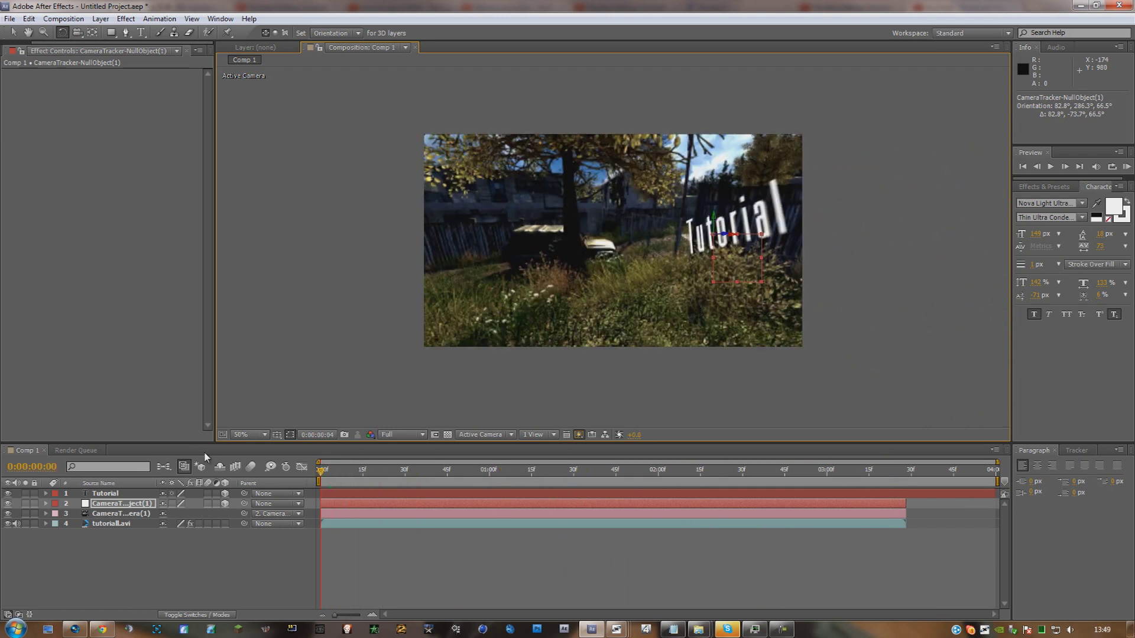
left_click_drag(414, 468, 358, 464)
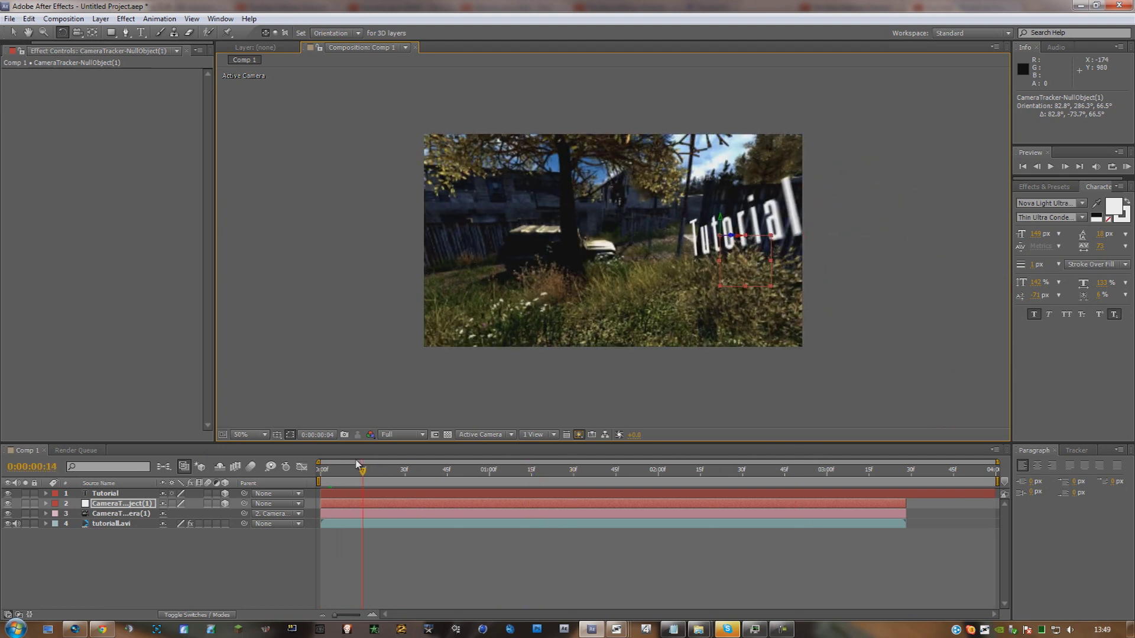
key("Home")
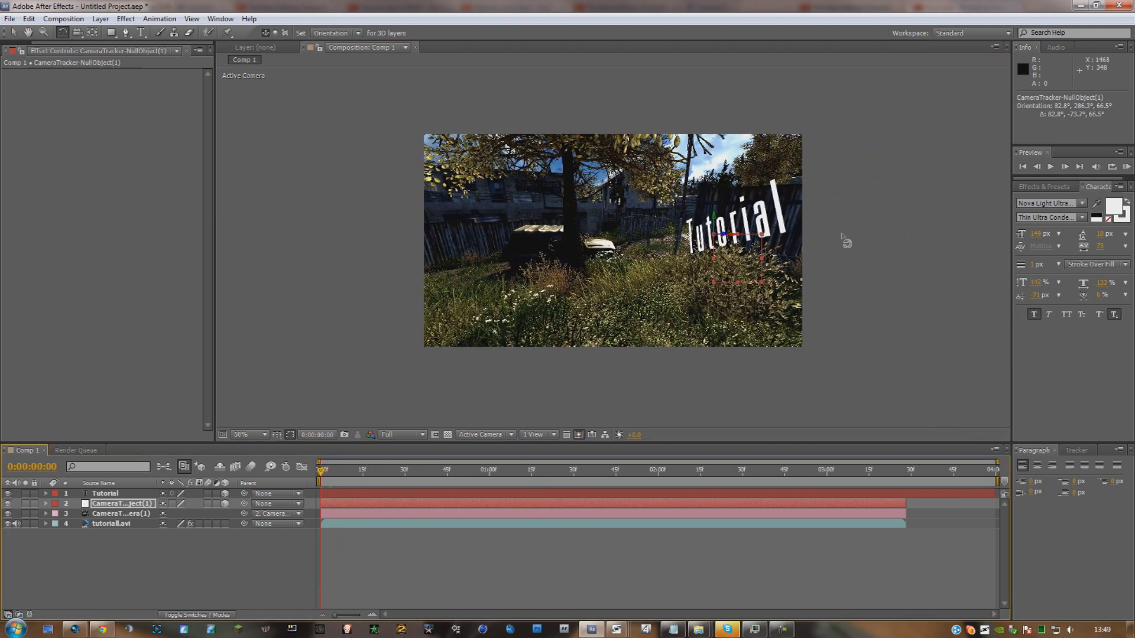
left_click(108, 497)
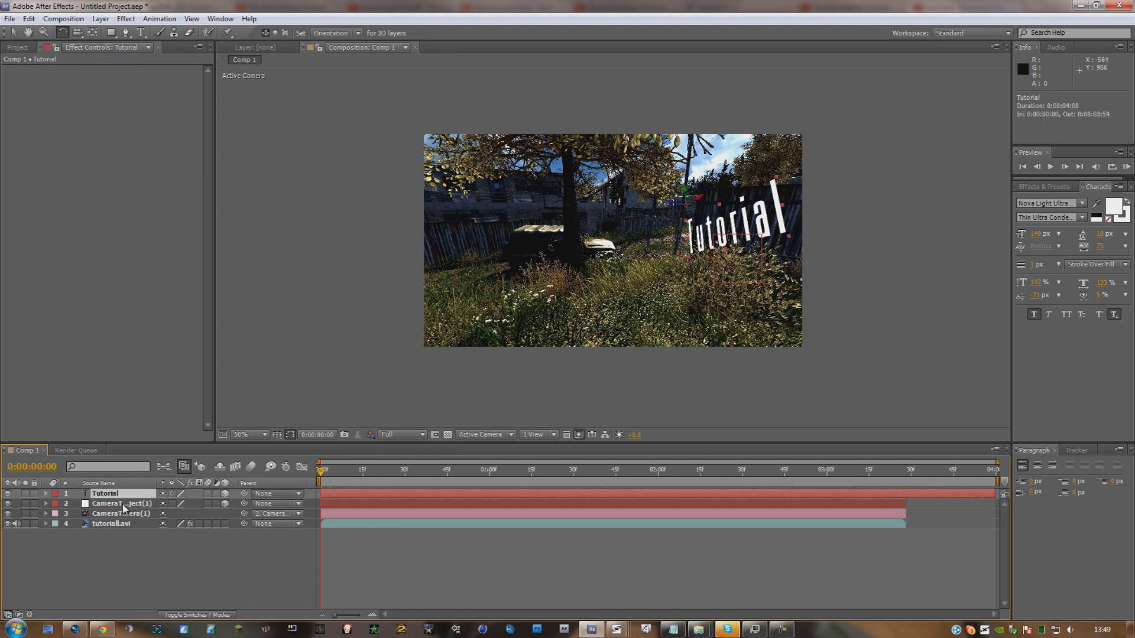
Find the Glow effect with a 'glo' search and apply it to the Tutorial layer.
key("ctrl+5")
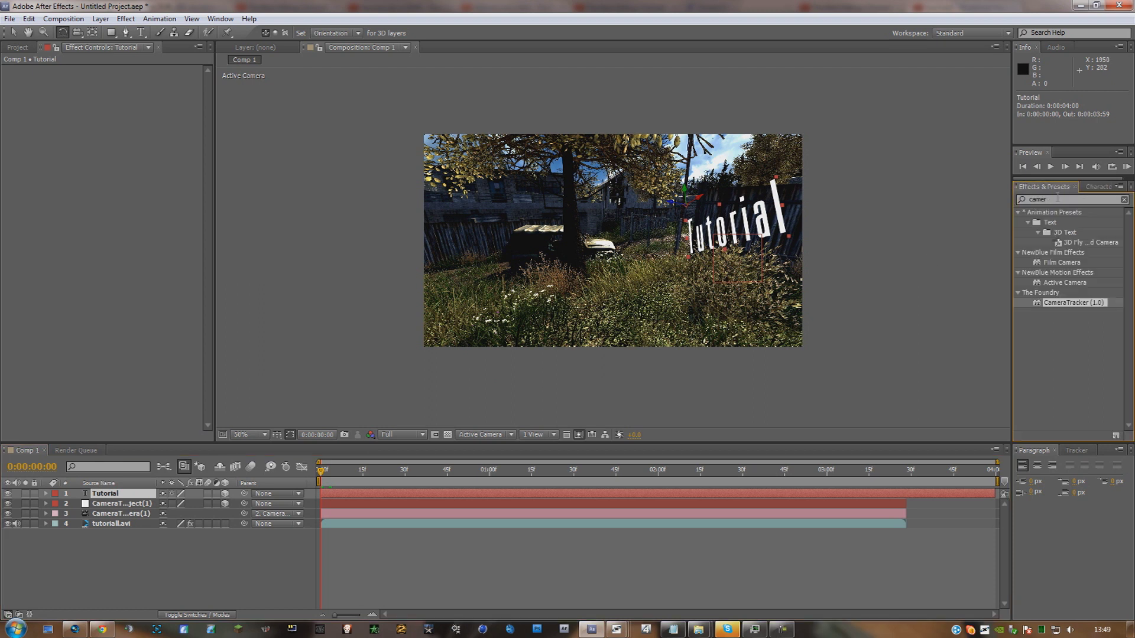
type("glow")
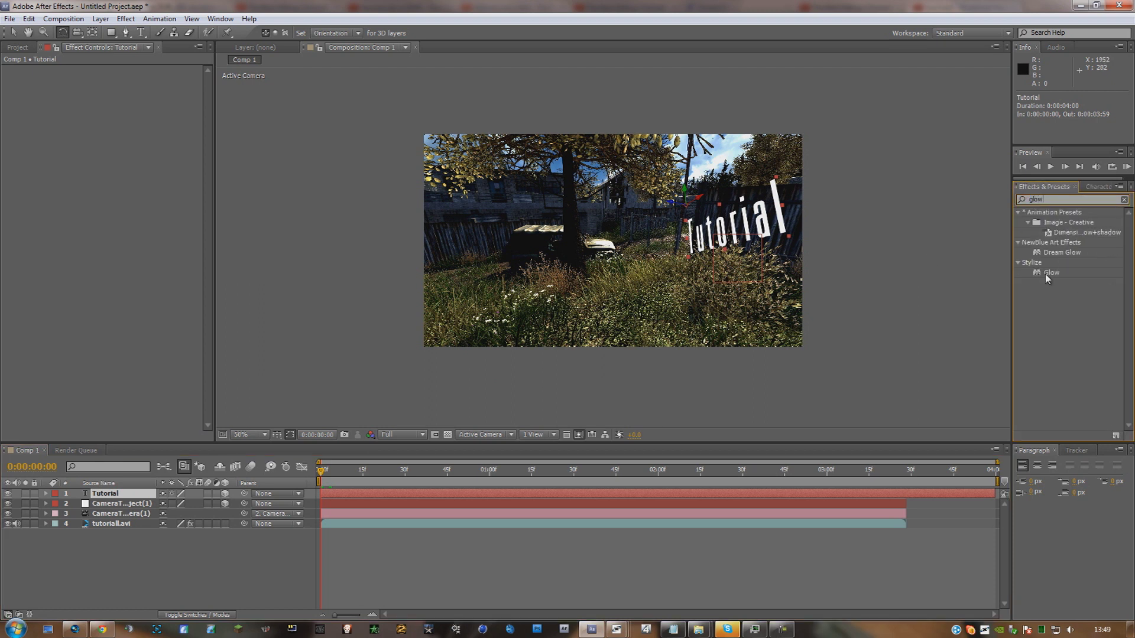
left_click_drag(1046, 273, 126, 498)
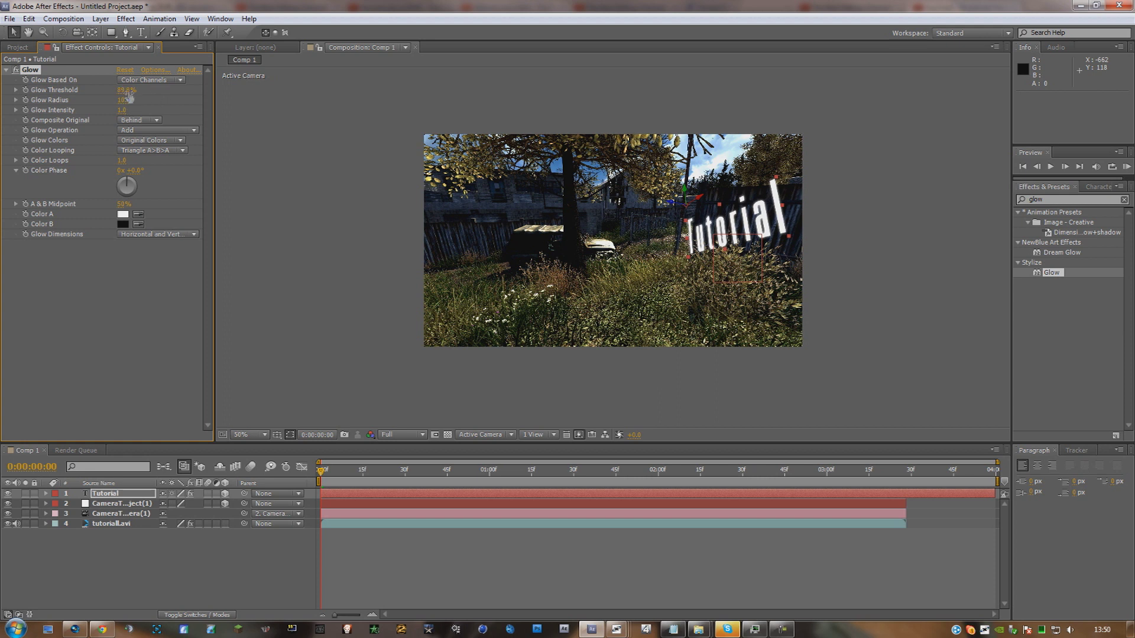
Set Glow Radius to about 30, Glow Threshold to 100%, and shift the Color Phase.
left_click_drag(121, 104, 140, 98)
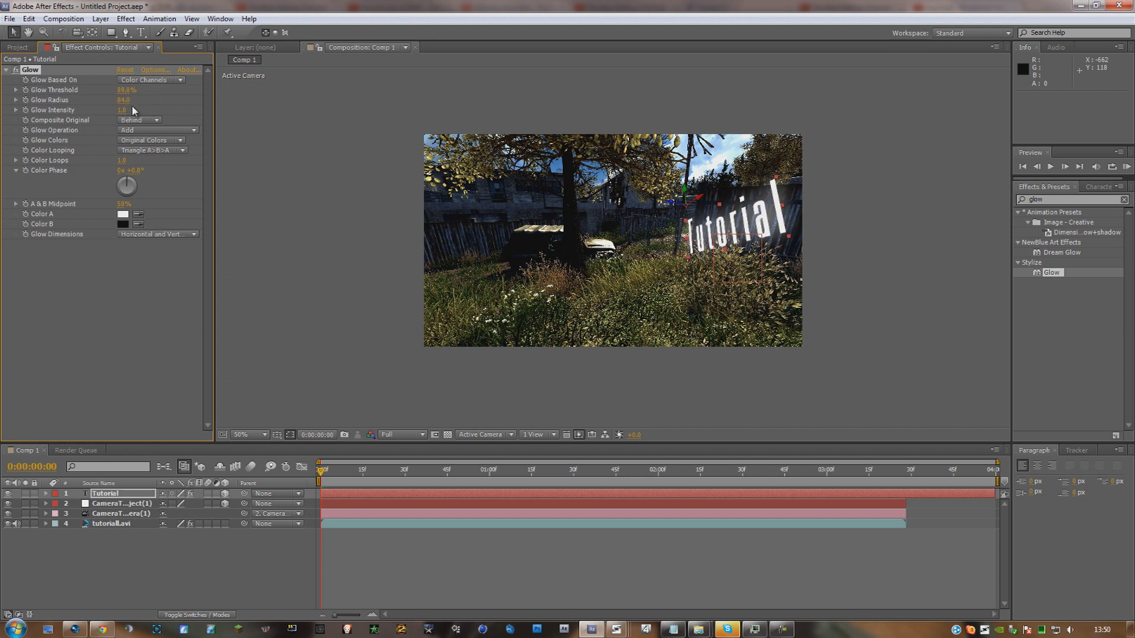
left_click_drag(105, 100, 89, 98)
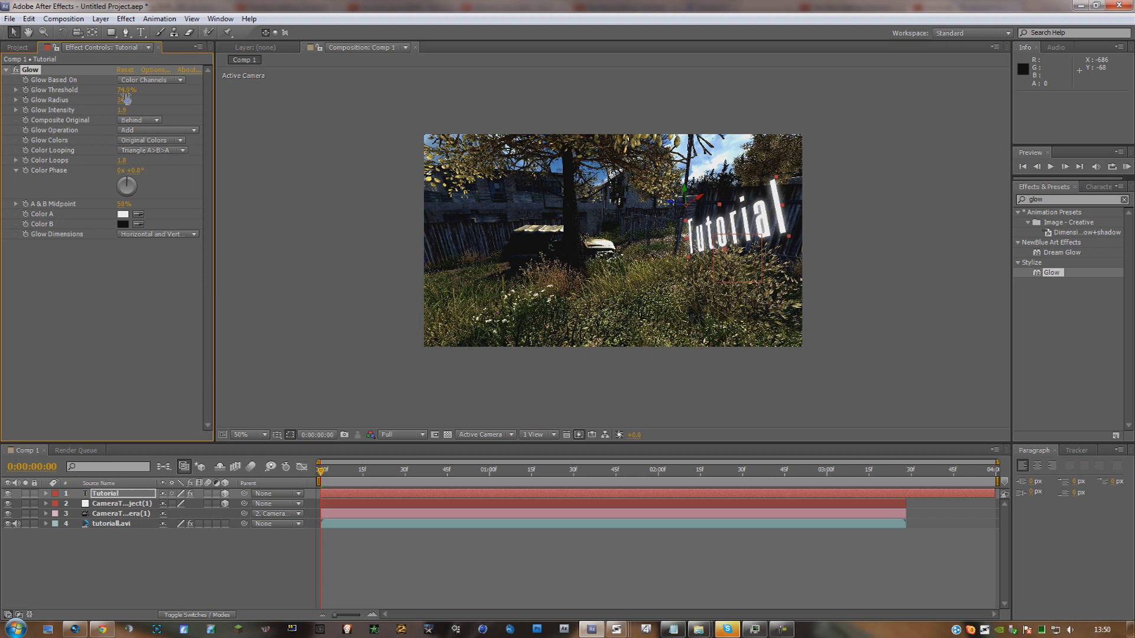
mouse_move(126, 90)
left_mouse_down()
mouse_move(174, 101)
mouse_move(111, 99)
left_mouse_up()
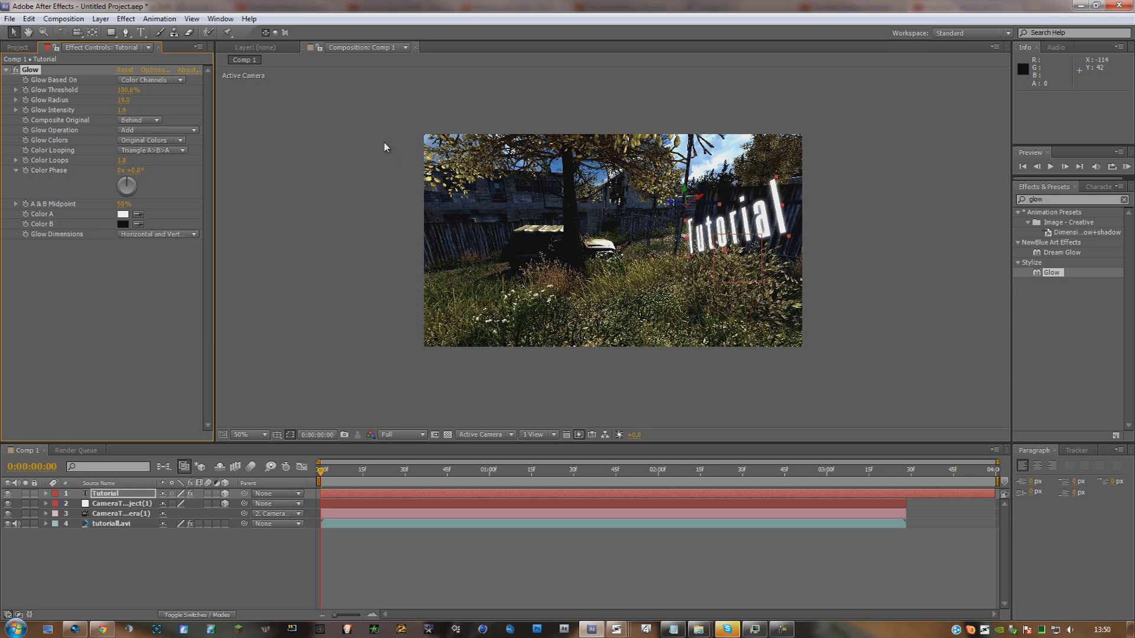
left_click_drag(130, 187, 138, 187)
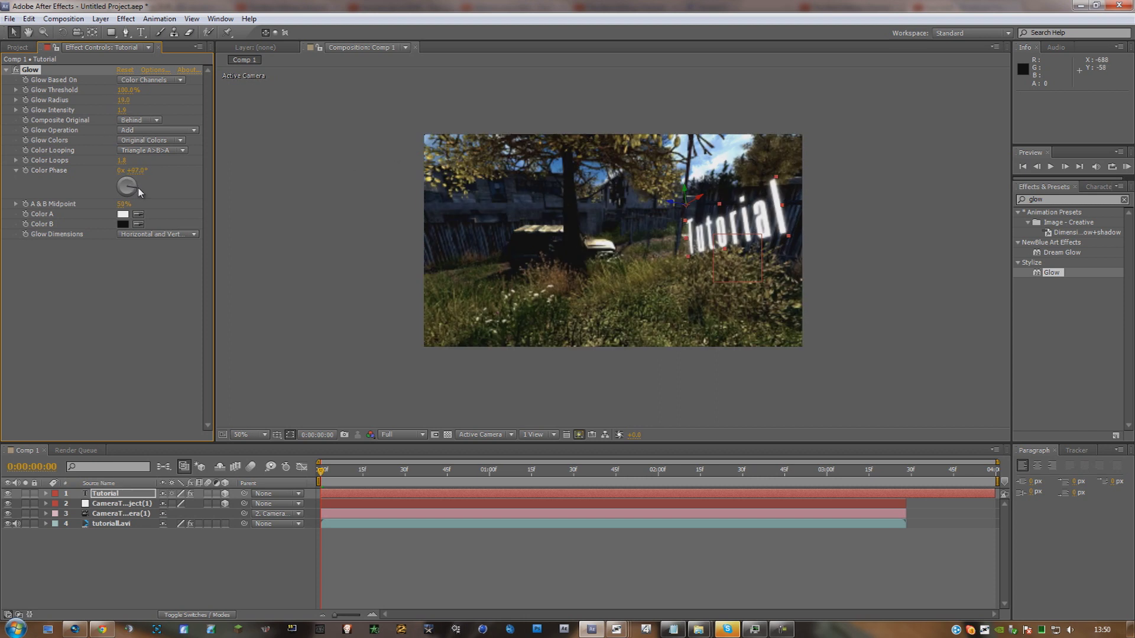